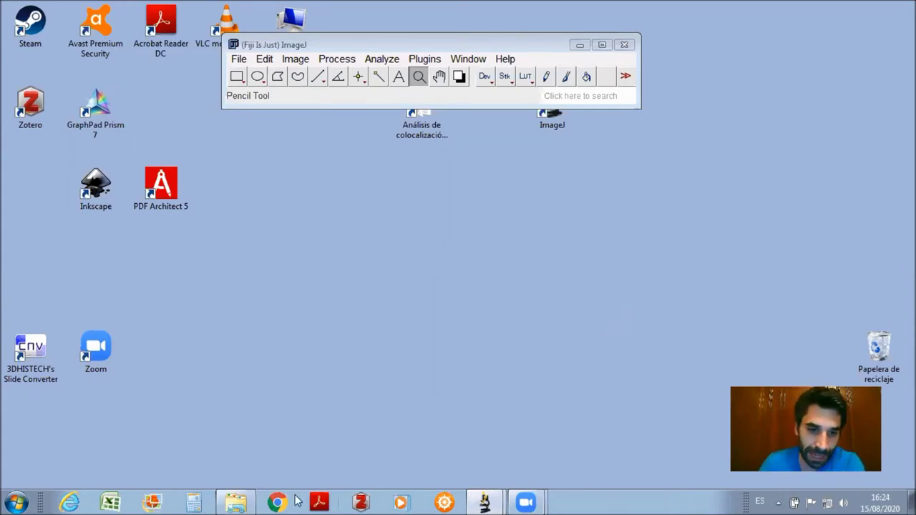
Step: Browse from the Análisis de colocalización folder into Thres analysis and open its Optimization folder to view the sample images
click(237, 502)
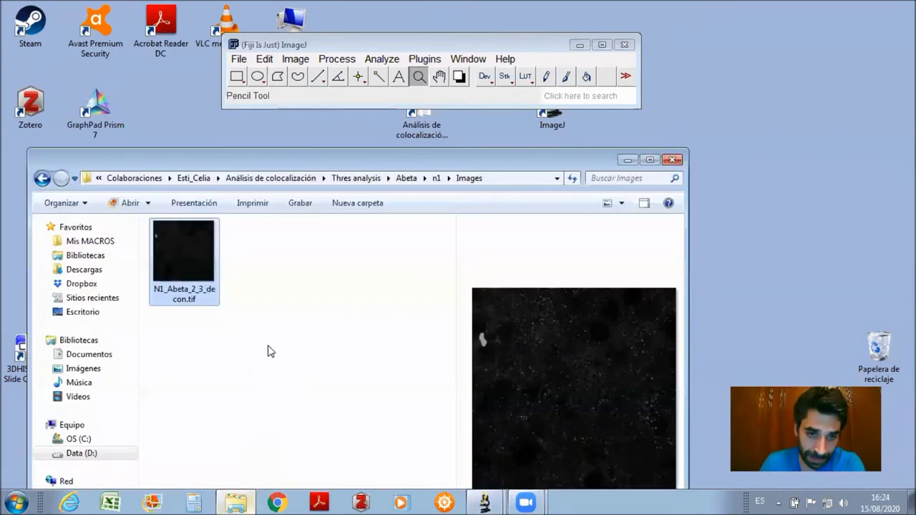
click(41, 178)
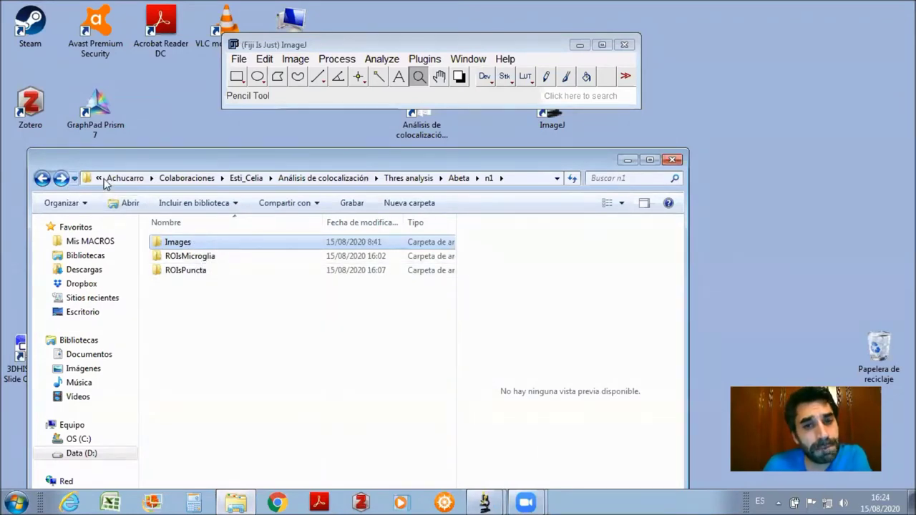
double_click(398, 125)
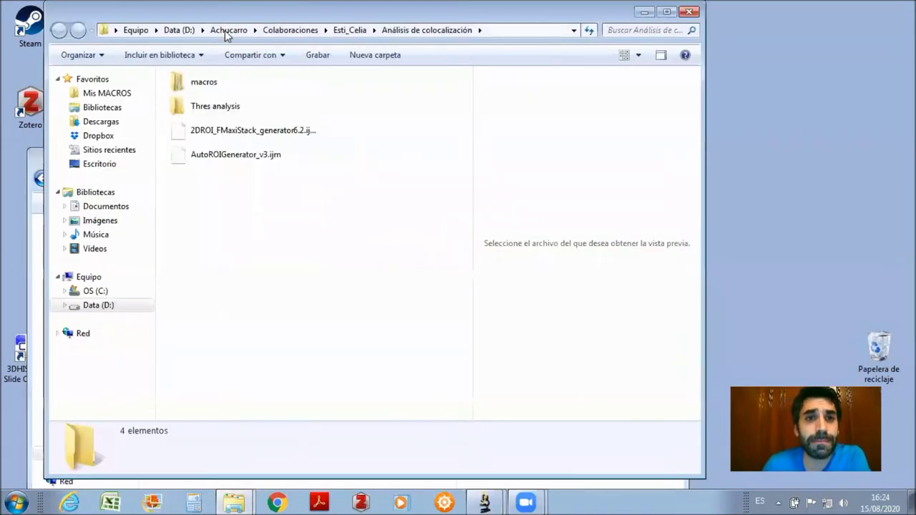
drag(221, 25, 219, 197)
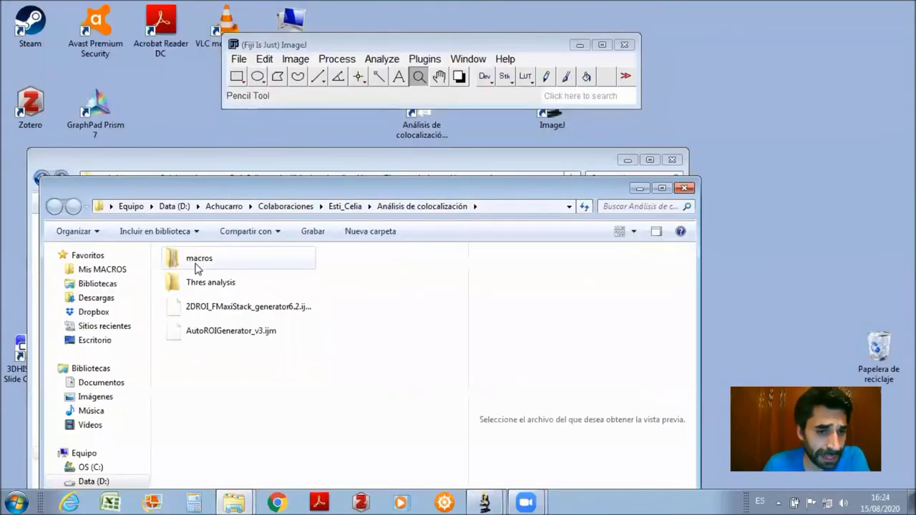
click(196, 265)
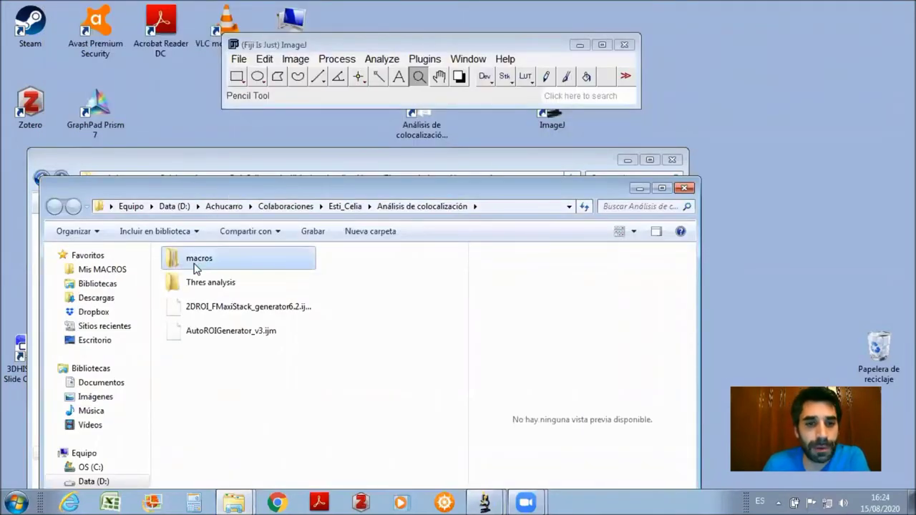
click(196, 266)
double_click(188, 286)
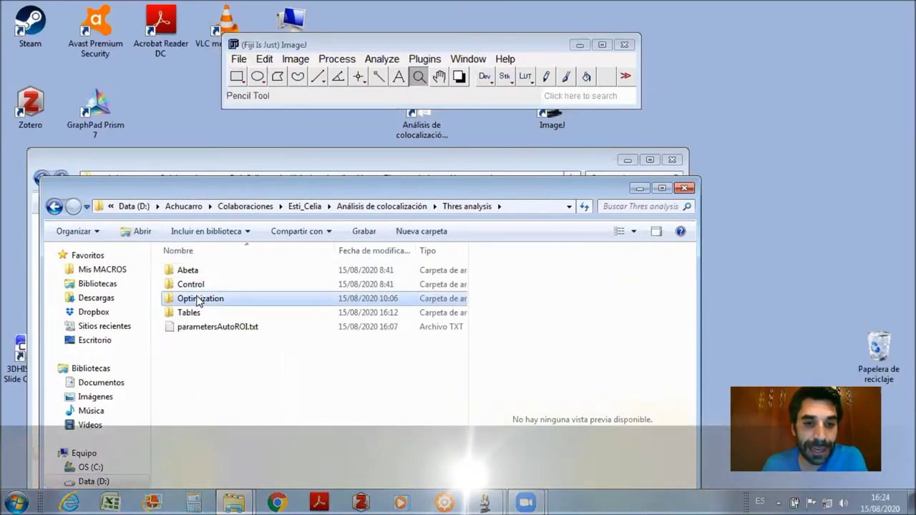
double_click(200, 300)
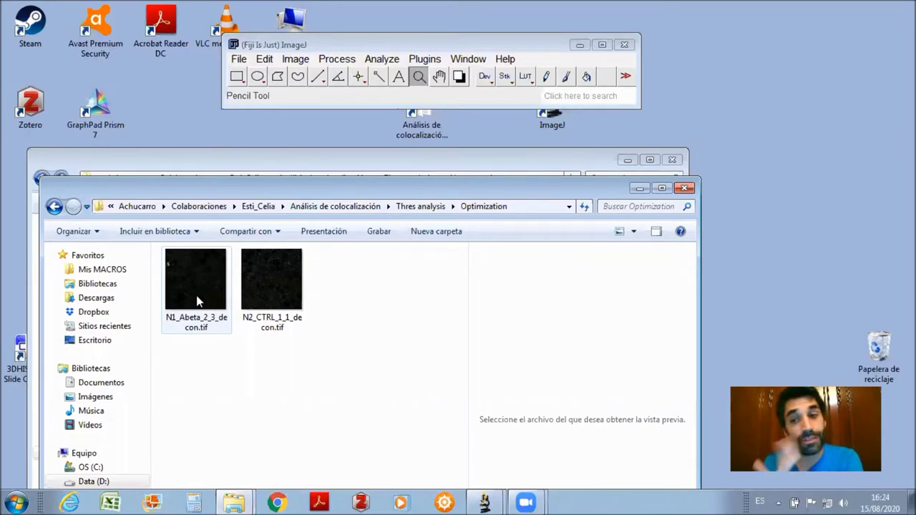
Step: Go back to Thres analysis, open Abeta > n1, and look over its Images, ROIsMicroglia and ROIsPuncta subfolders
click(55, 207)
drag(90, 188, 205, 200)
click(312, 313)
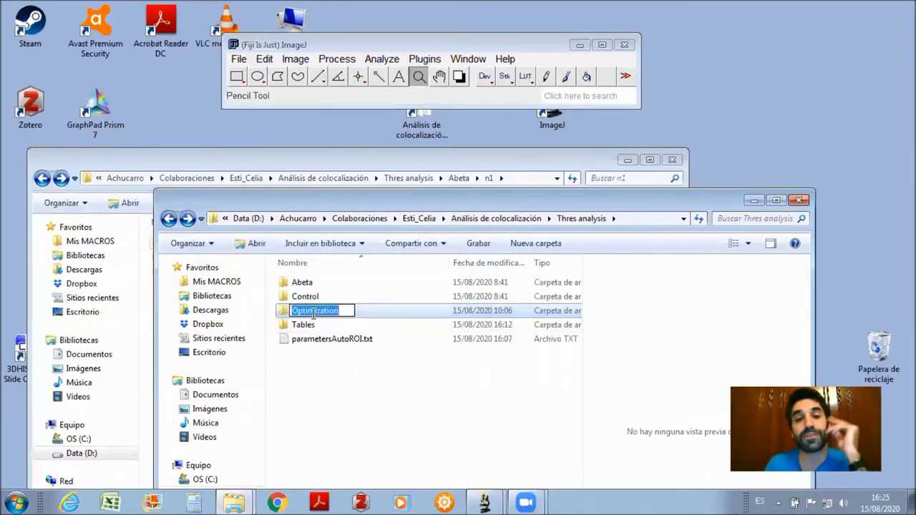
click(304, 284)
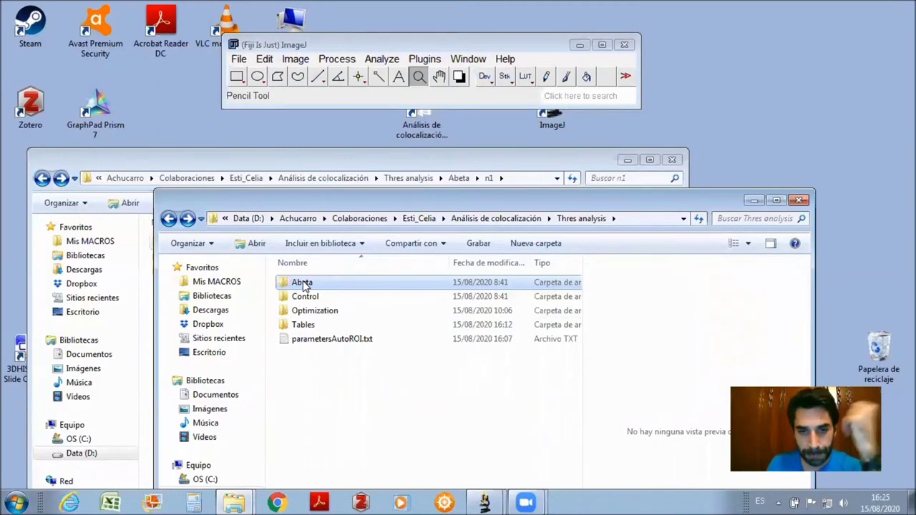
double_click(303, 282)
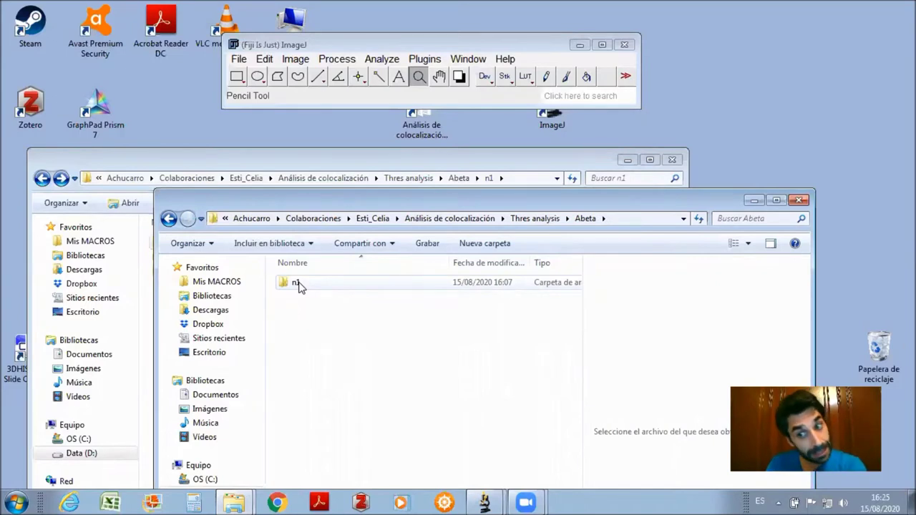
double_click(299, 283)
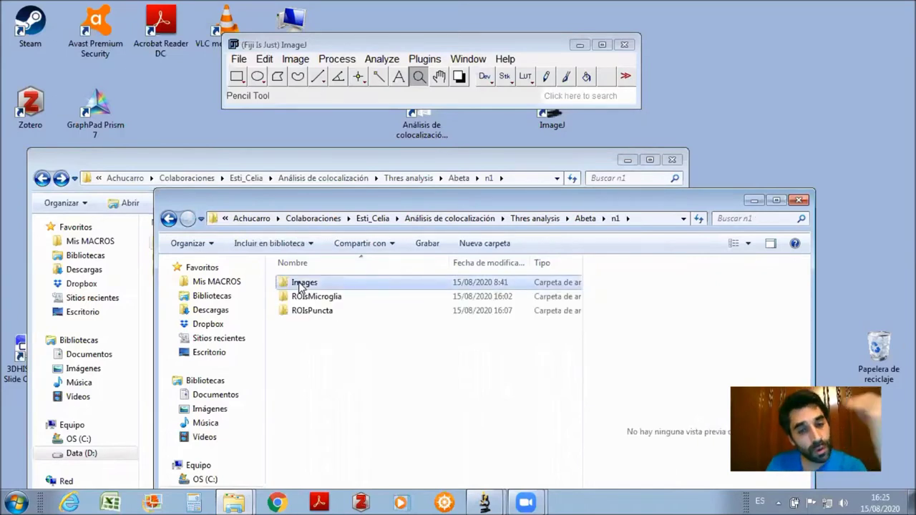
click(301, 284)
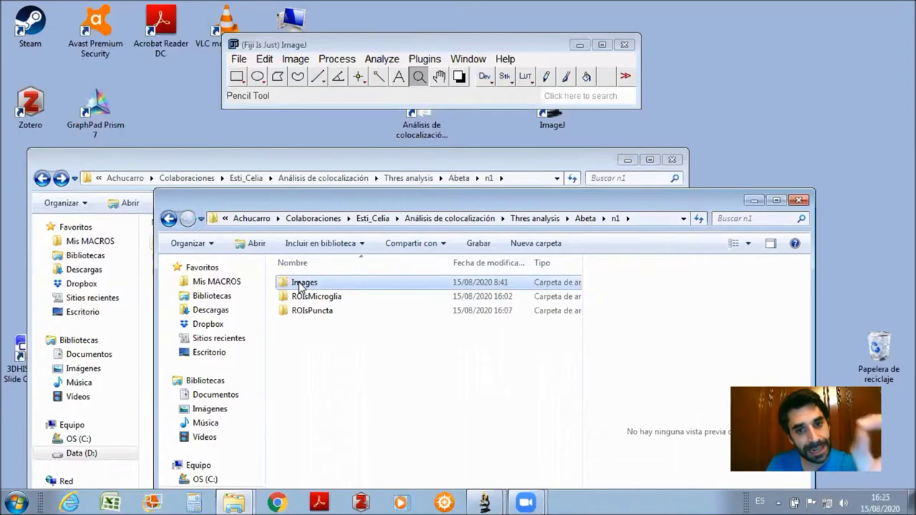
click(304, 300)
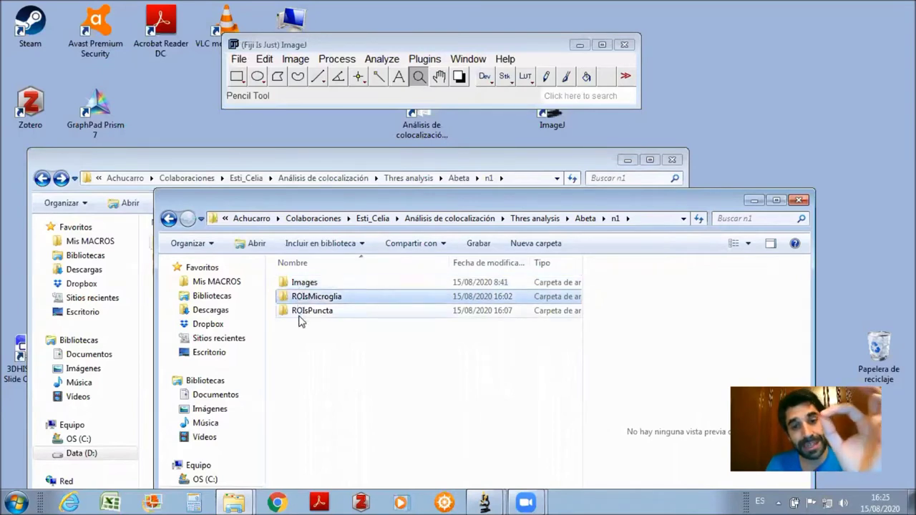
key(Down)
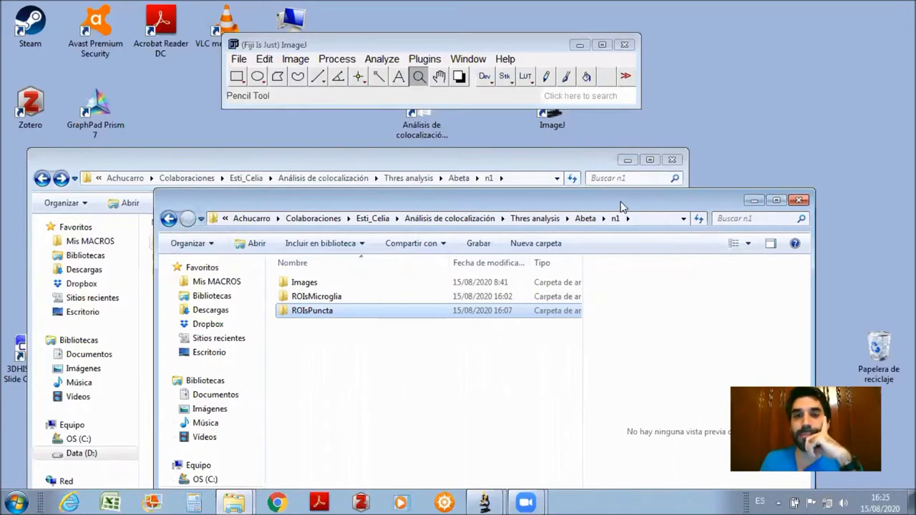
Step: Open the 2DROI_FMaxiStack_generator6.2.ijm macro from the macros folder of Análisis de colocalización in the Fiji script editor
drag(749, 207, 694, 423)
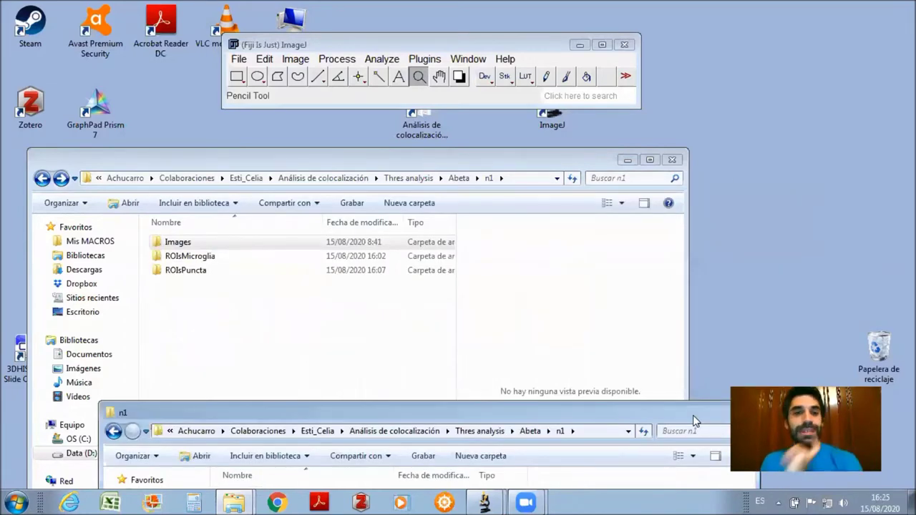
click(699, 414)
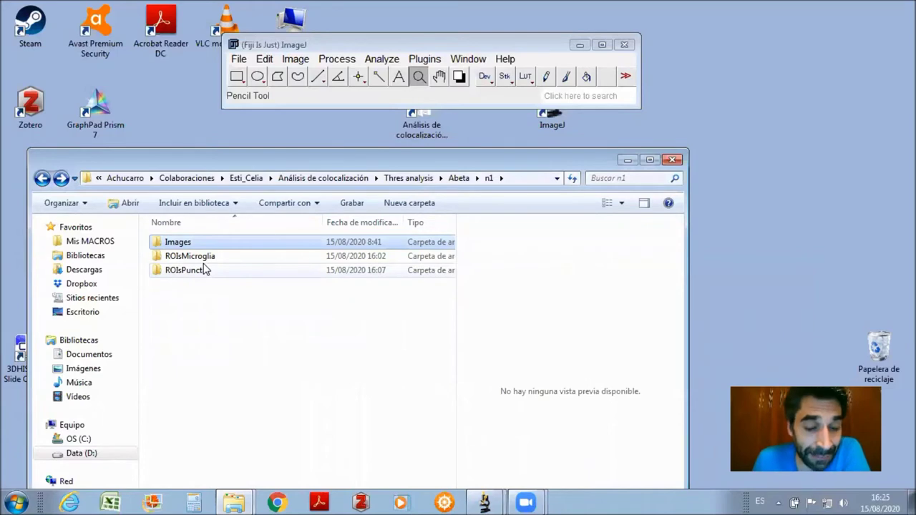
click(408, 178)
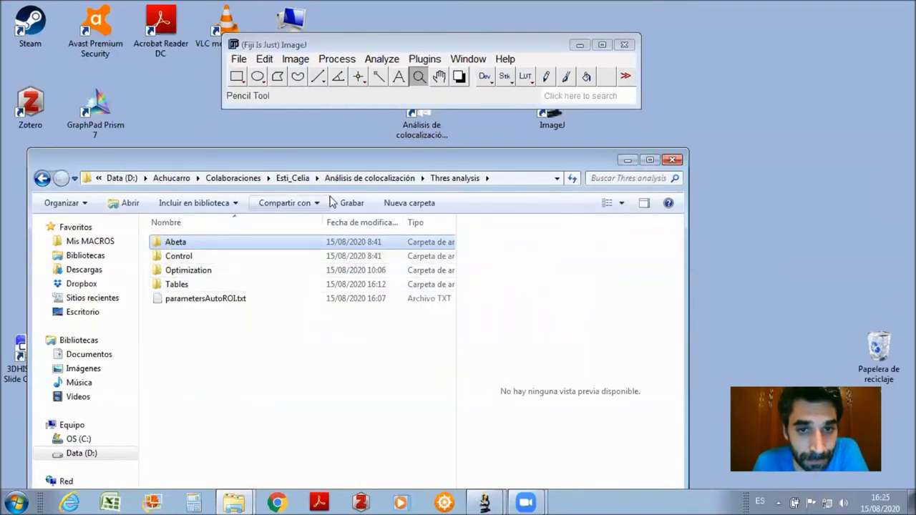
click(351, 179)
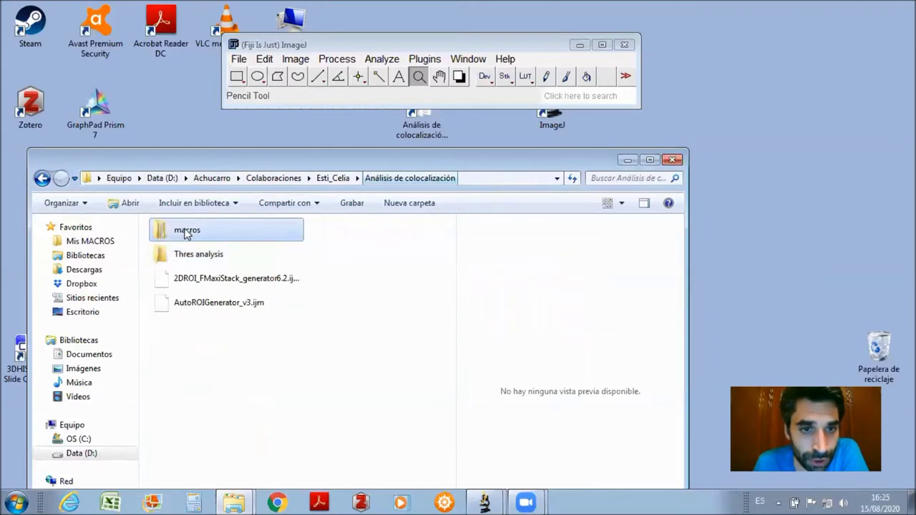
double_click(186, 234)
double_click(185, 246)
click(184, 246)
drag(184, 247, 327, 93)
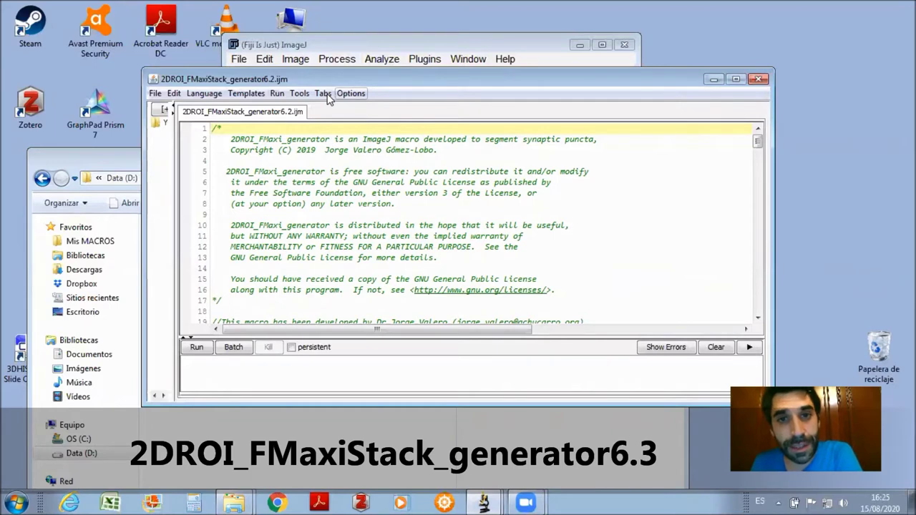
drag(325, 80, 341, 85)
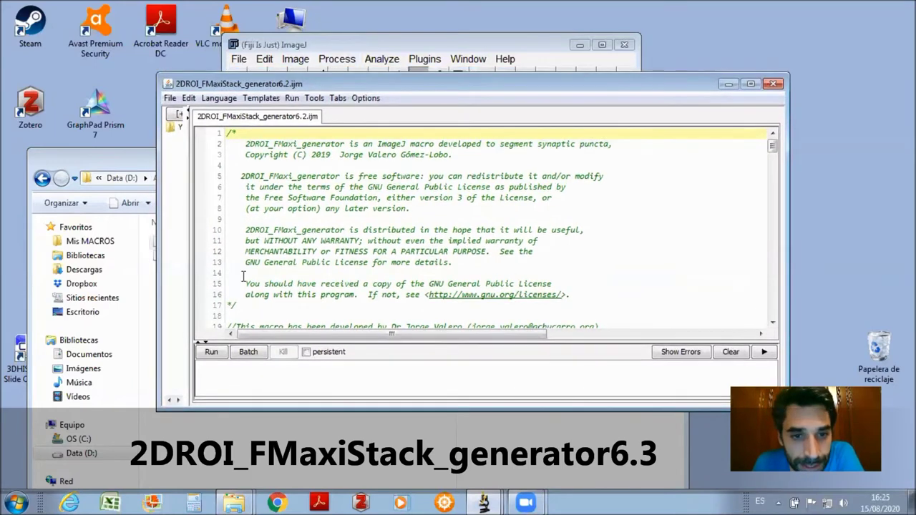
click(212, 352)
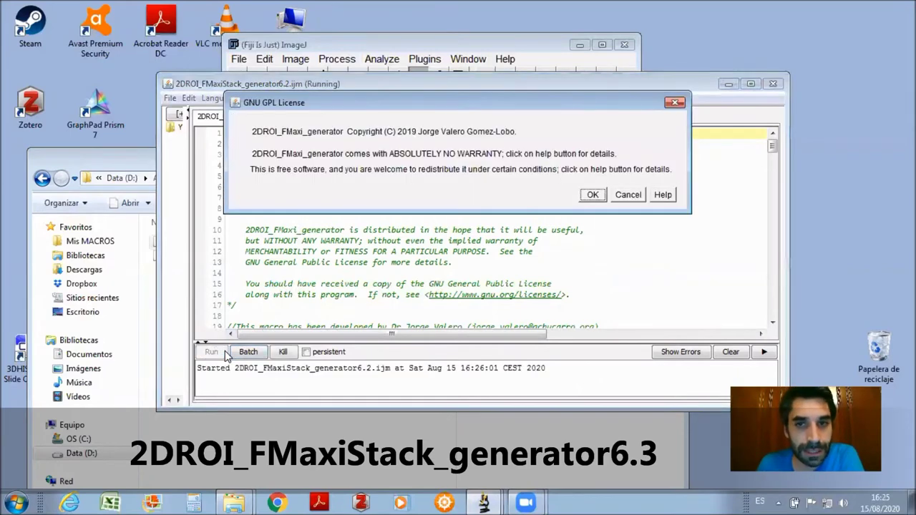
click(600, 194)
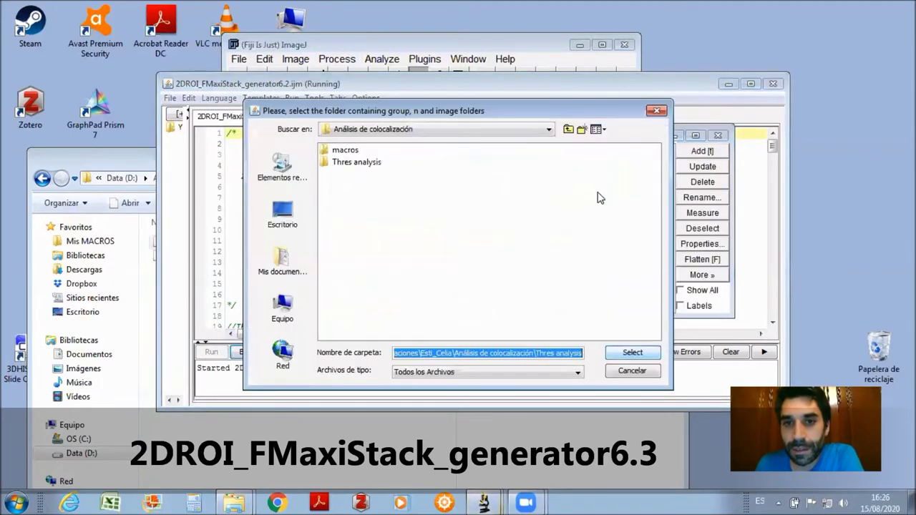
click(656, 111)
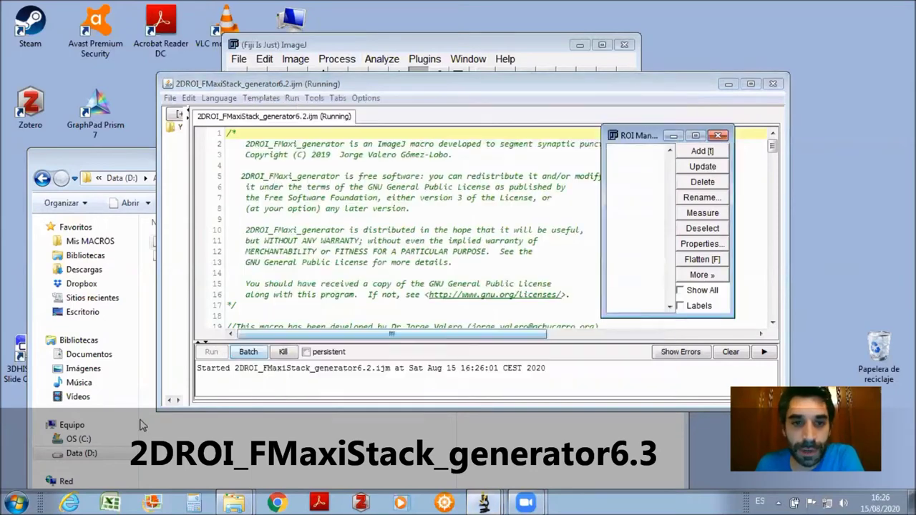
click(281, 353)
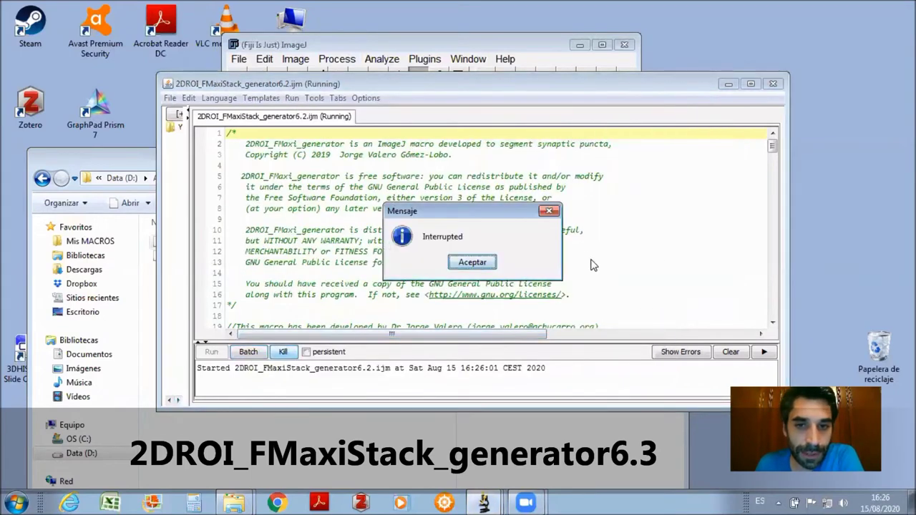
click(474, 264)
Step: Run the macro, accept the GNU GPL license notice, and select Thres analysis as the folder containing group, n and image folders
drag(255, 87, 250, 103)
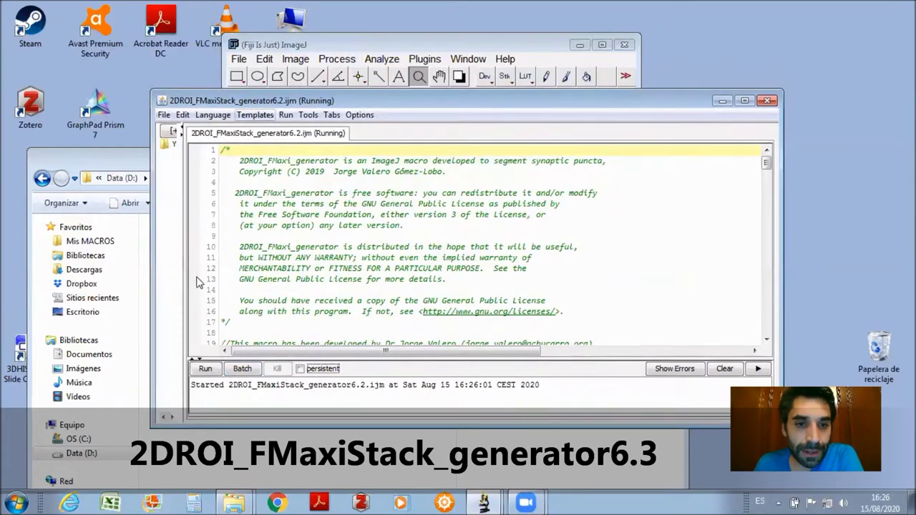
click(206, 369)
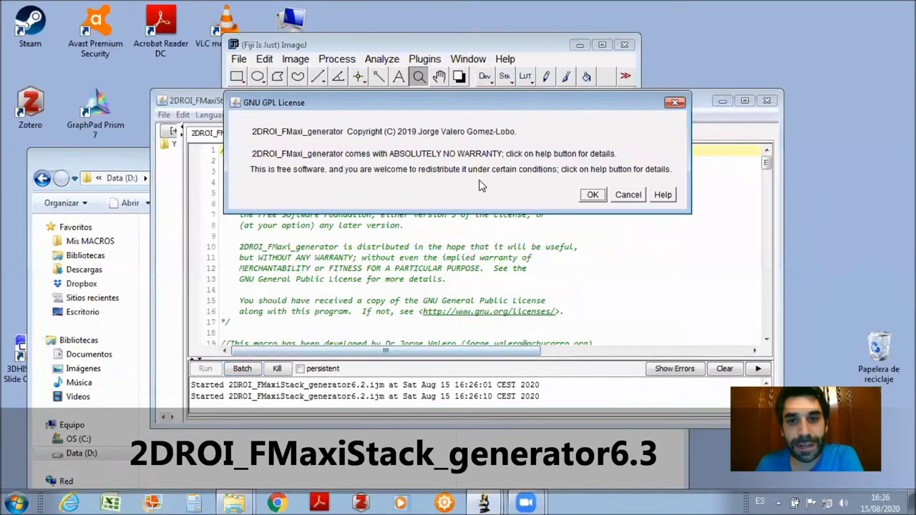
click(593, 195)
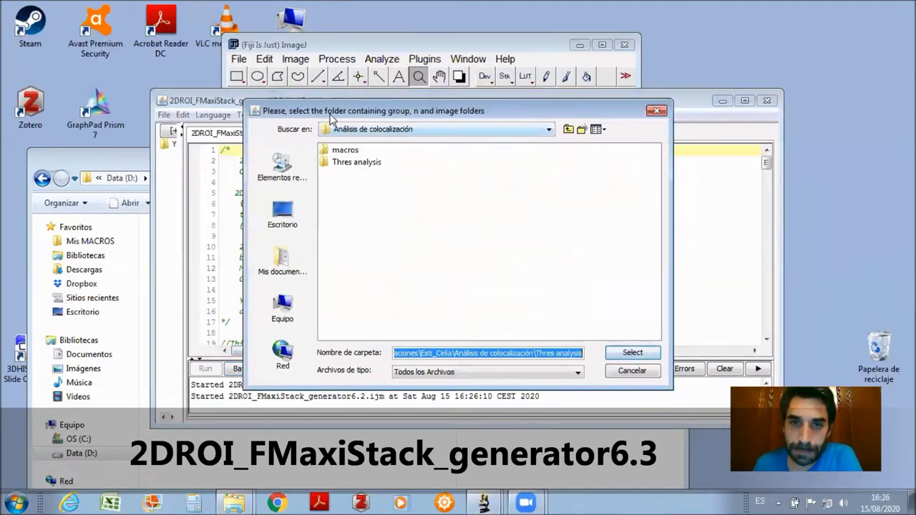
click(360, 163)
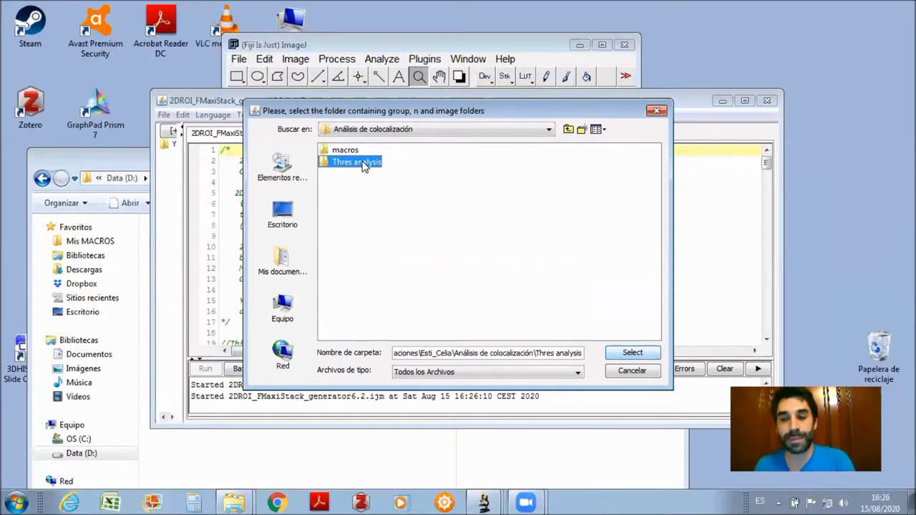
click(633, 352)
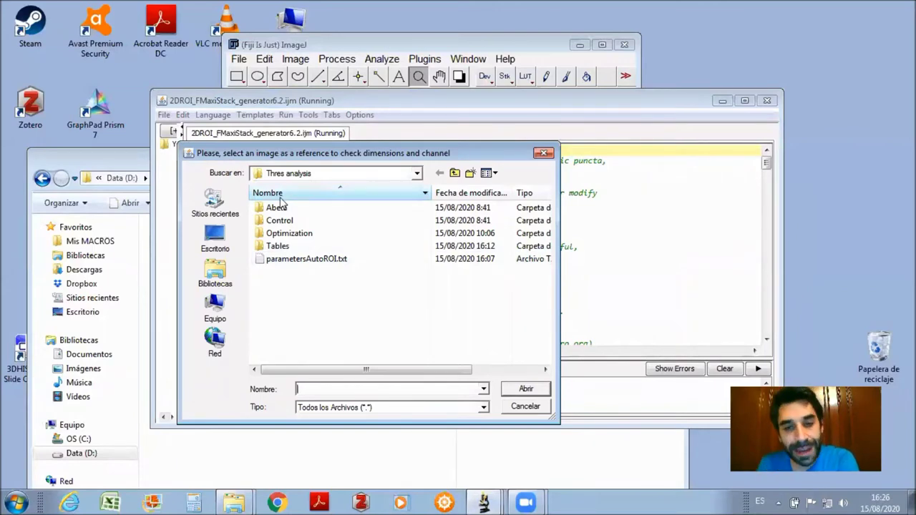
Step: Choose N1_Abeta_2_3_decon.tif from the Optimization folder as the reference image, and arrange the prompt and image side by side
double_click(289, 234)
double_click(290, 232)
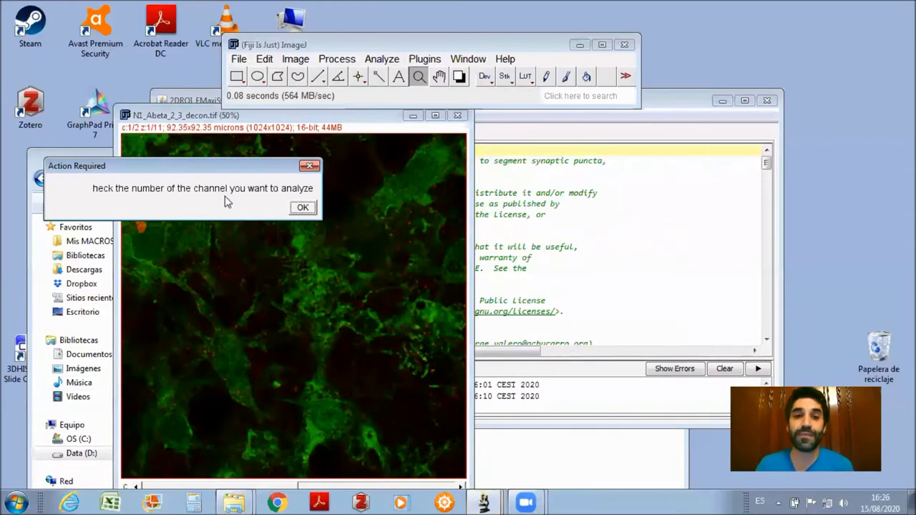
drag(222, 164, 718, 164)
drag(211, 122, 182, 88)
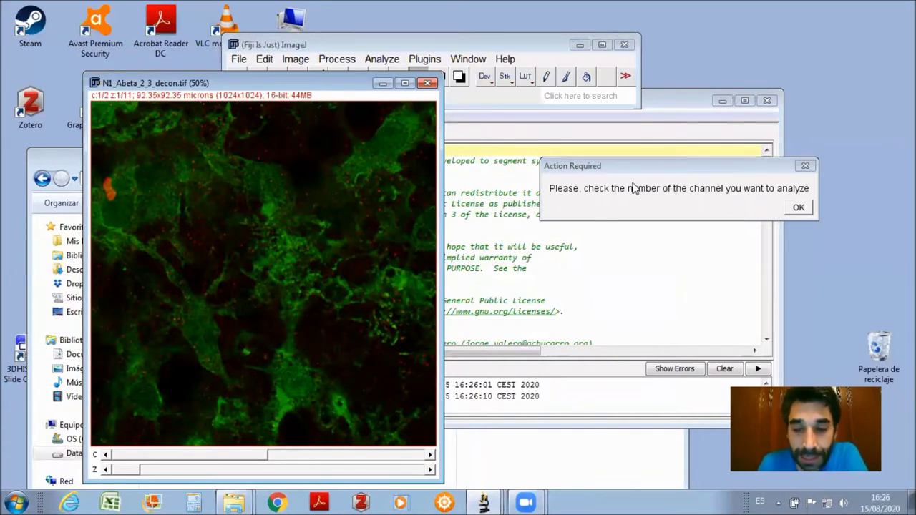
Step: Open the Channels tool beside the reference image and hide Channel 1 to identify the channel to analyze
drag(146, 455, 116, 470)
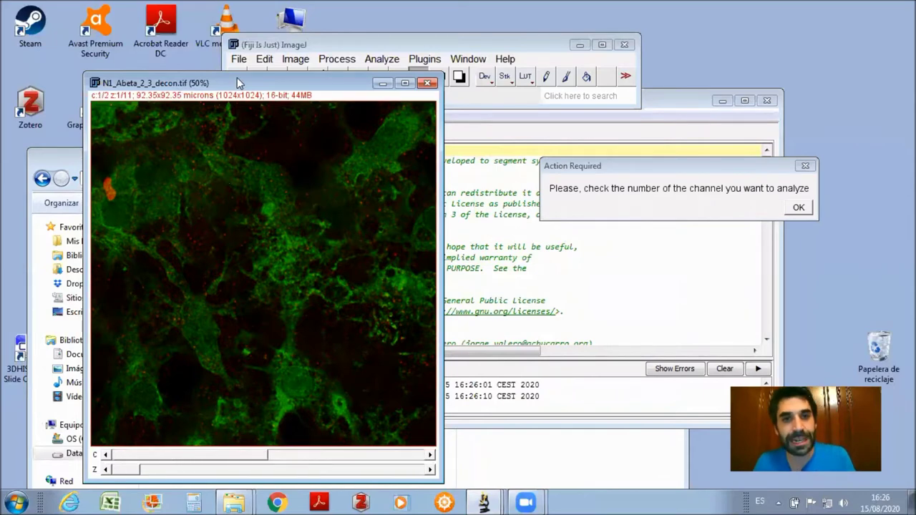
key(ctrl+shift+z)
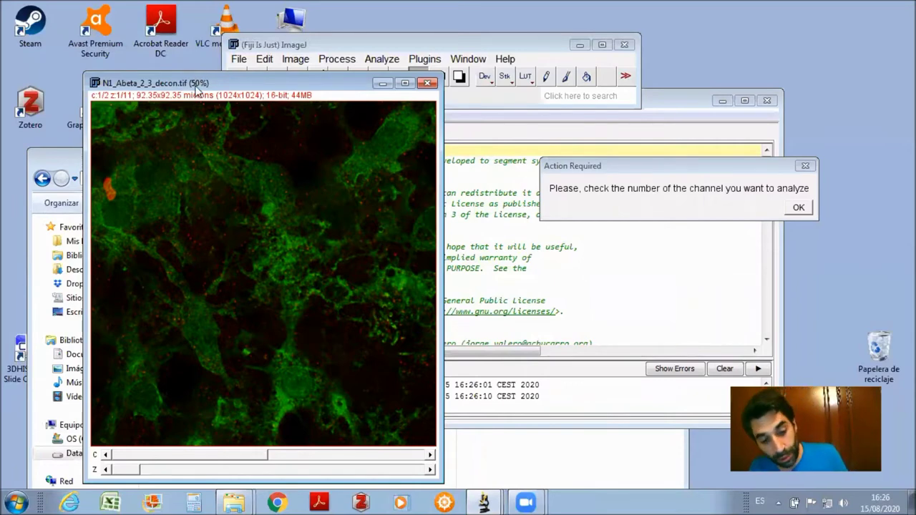
key(ctrl+shift+z)
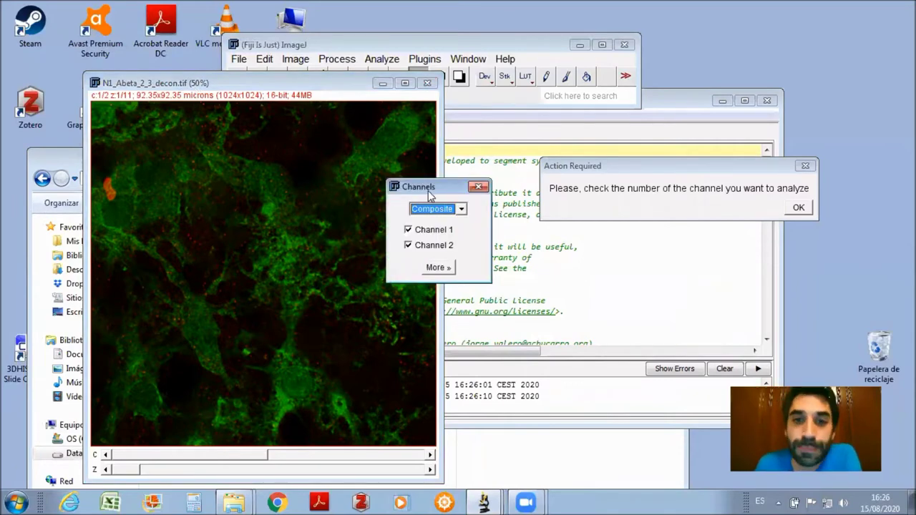
drag(436, 194, 494, 187)
click(492, 224)
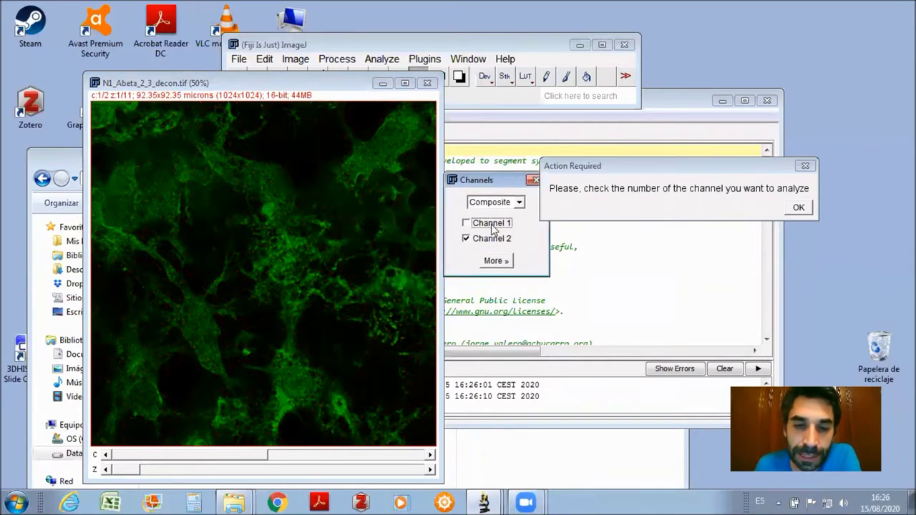
Step: Display the reference image in Color mode, compare Channels 1 and 2 separately, return to Channel 1 and confirm the channel check
click(504, 203)
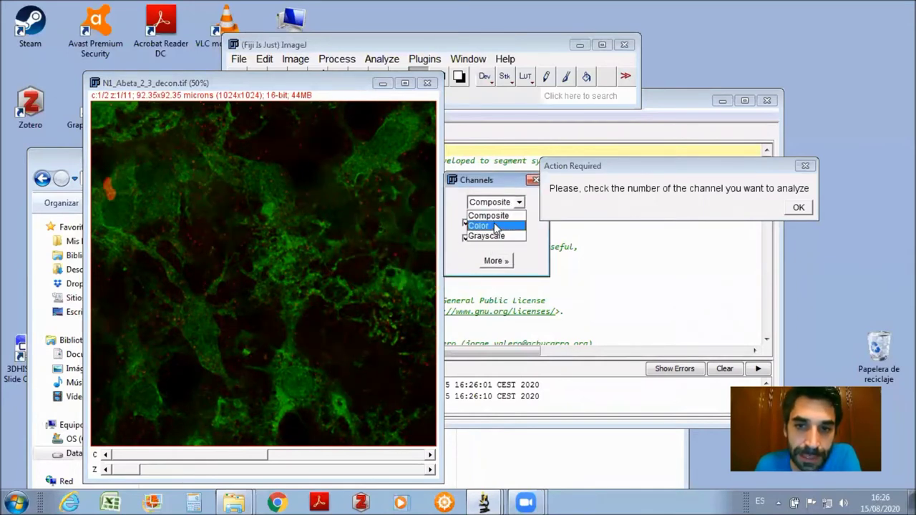
click(492, 228)
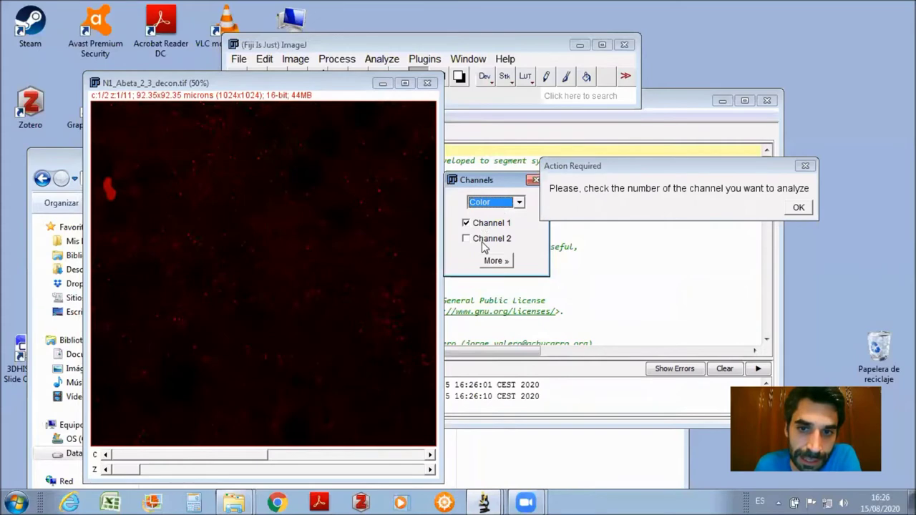
click(484, 241)
click(484, 225)
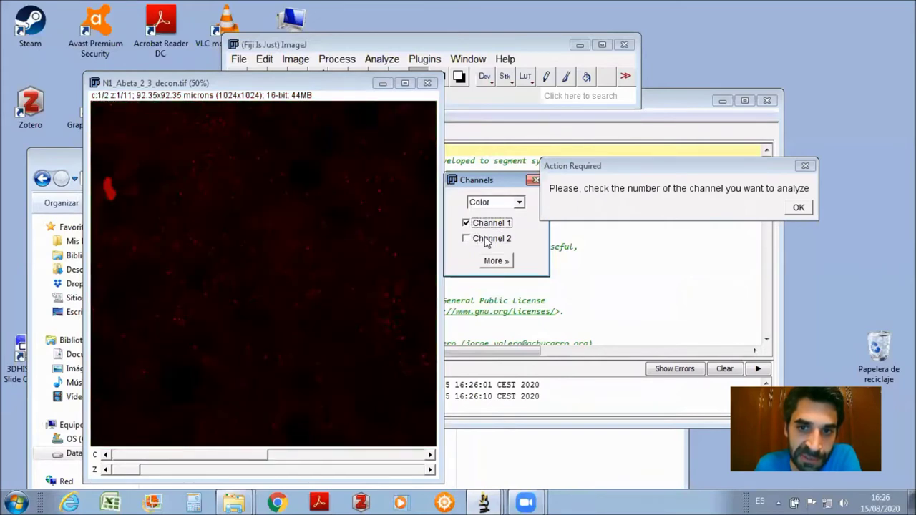
click(484, 239)
click(492, 224)
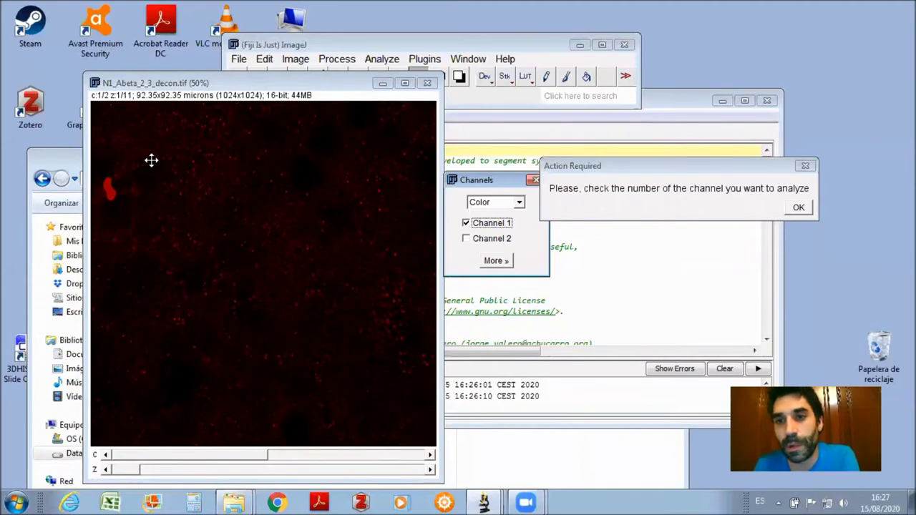
click(799, 209)
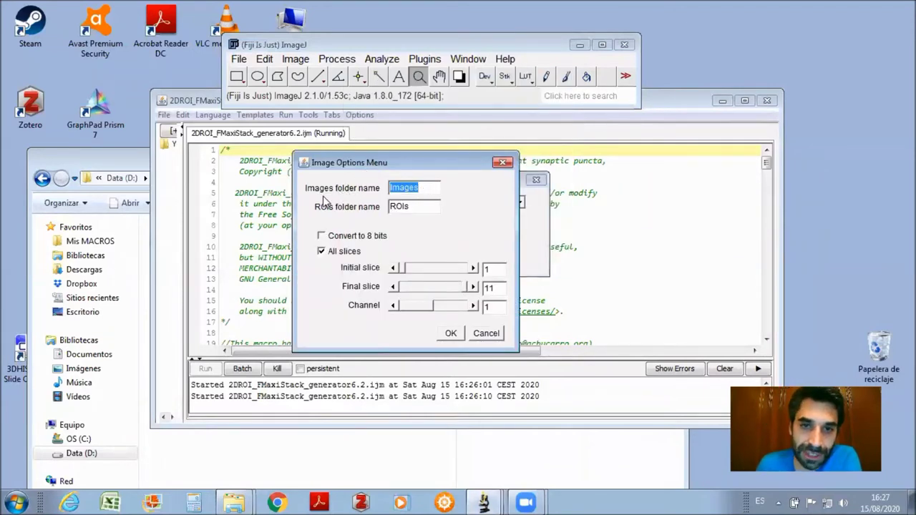
Step: Copy the name of the ROIsPuncta folder from the n1 folder of Abeta in Thres analysis
click(415, 208)
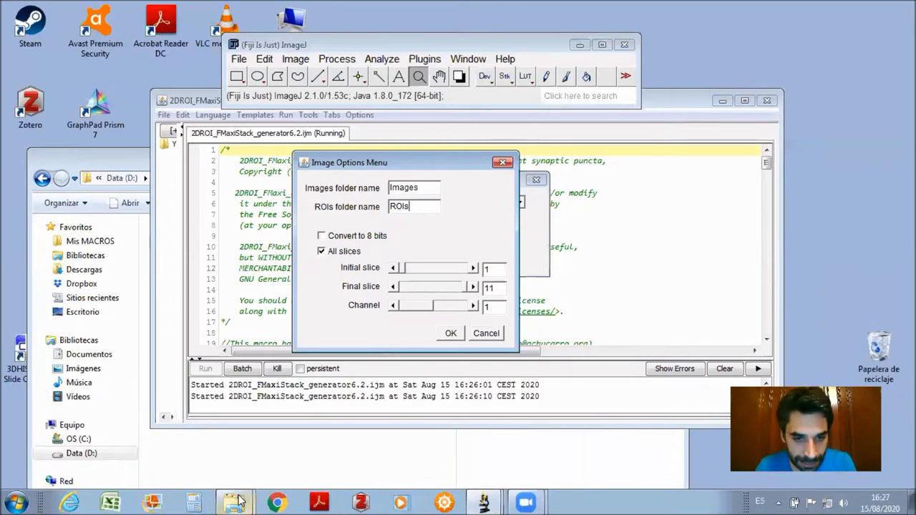
mouse_move(233, 503)
click(232, 447)
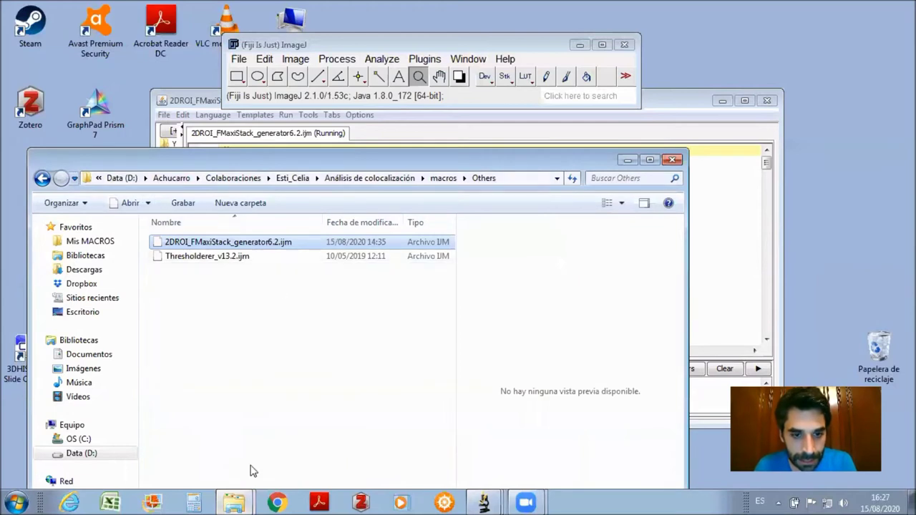
click(233, 503)
click(229, 474)
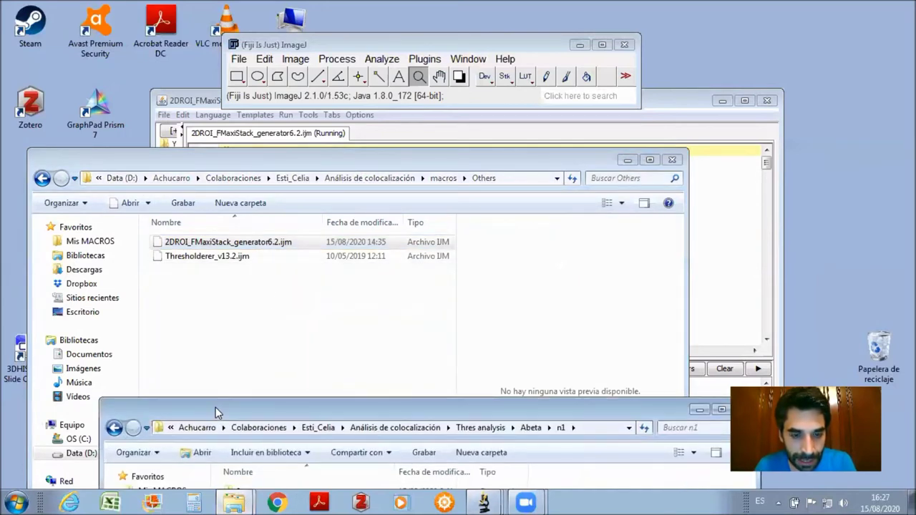
drag(216, 408, 231, 190)
click(279, 308)
key(ctrl+c)
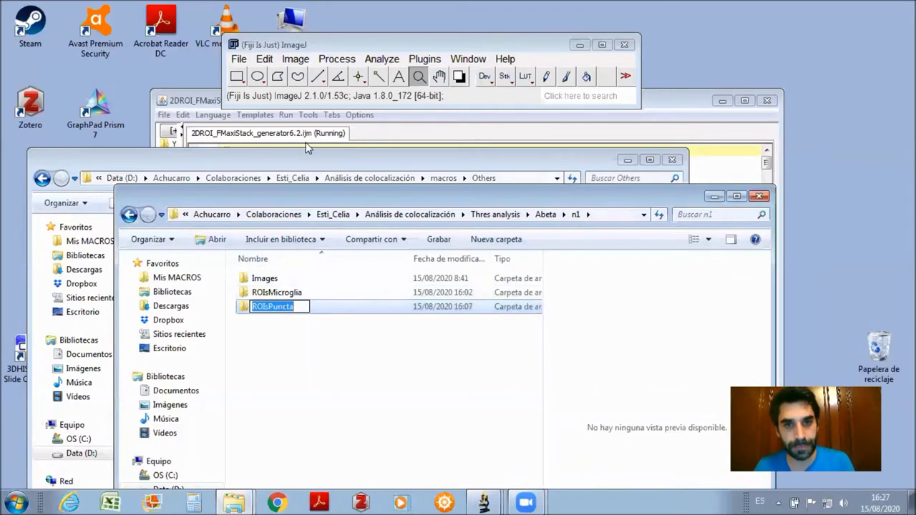
Step: Set the ROIs folder name to ROIsPuncta in the image options and enable conversion to 8 bits
click(715, 196)
click(628, 160)
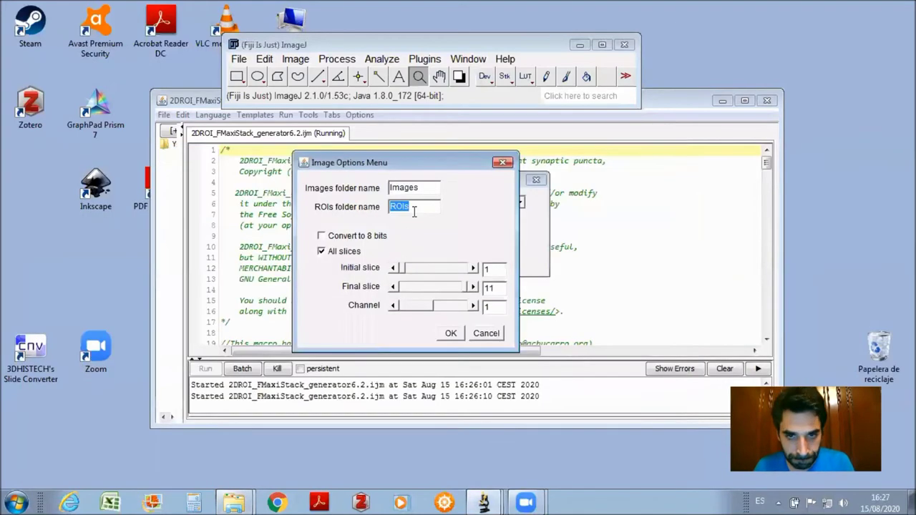
double_click(393, 206)
key(ctrl+v)
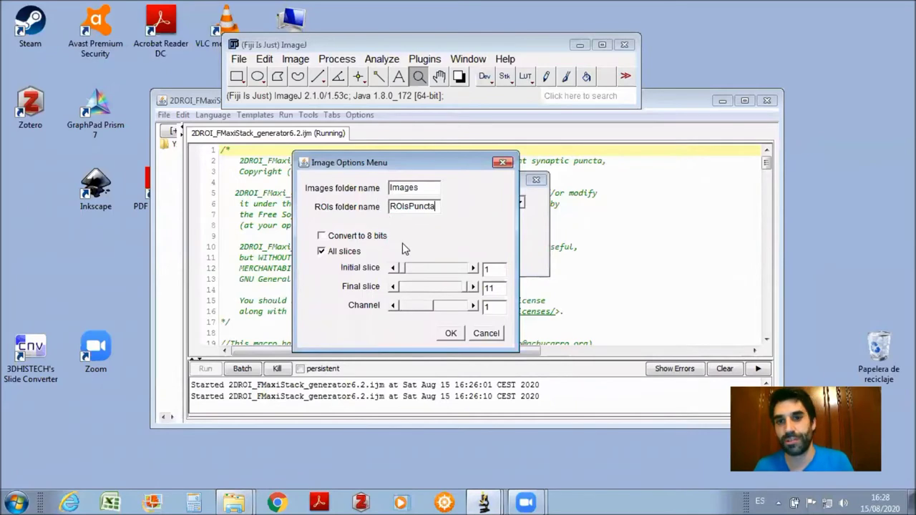
click(347, 239)
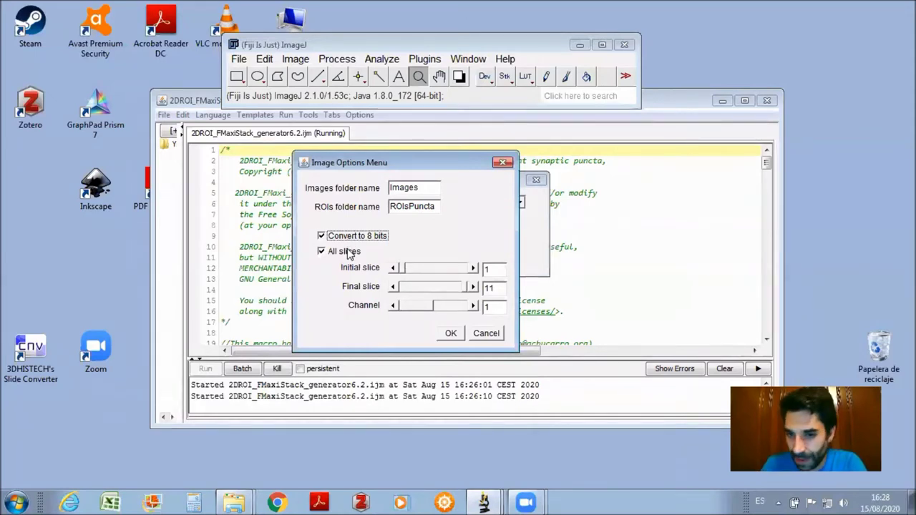
Step: Try a custom slice range from 3 to 10 instead of using all slices
click(349, 252)
click(350, 252)
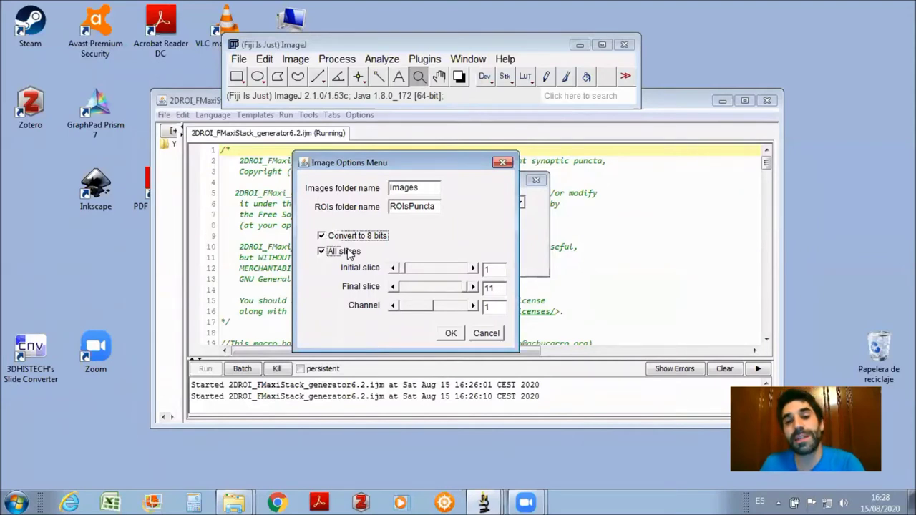
click(350, 252)
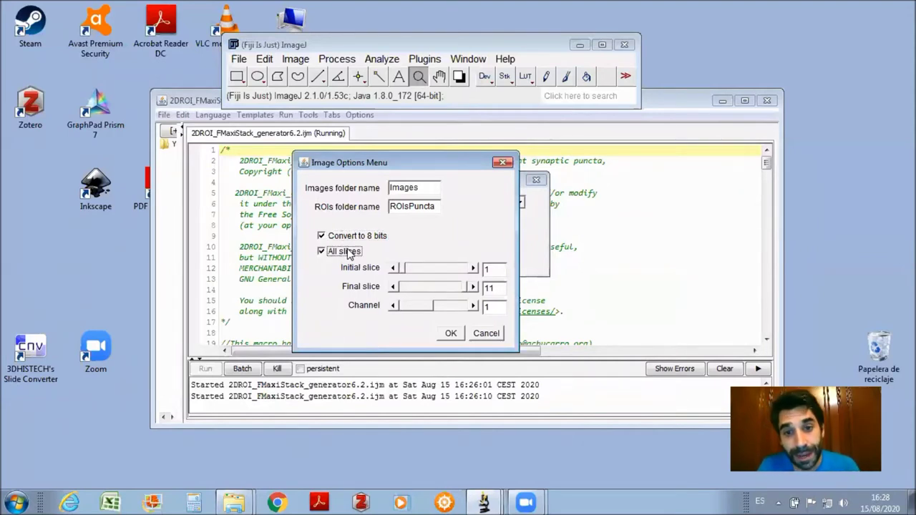
drag(396, 273, 415, 272)
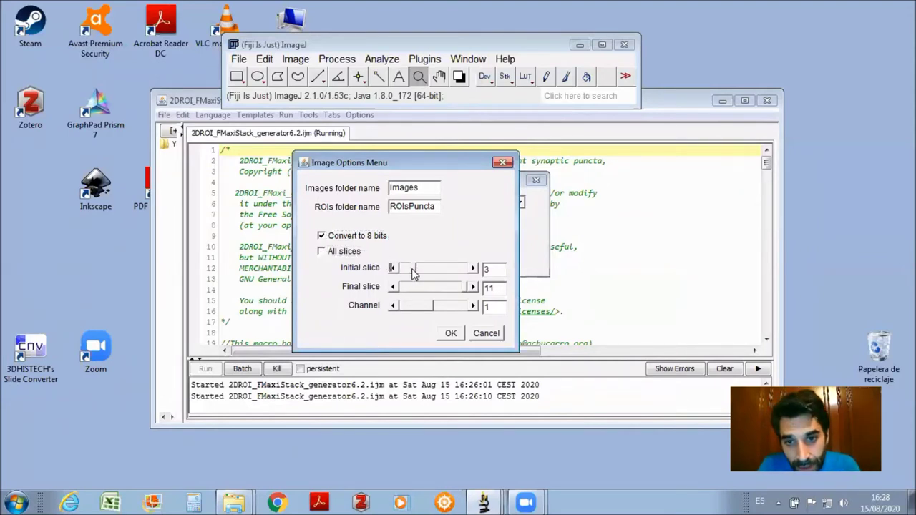
click(462, 288)
click(338, 252)
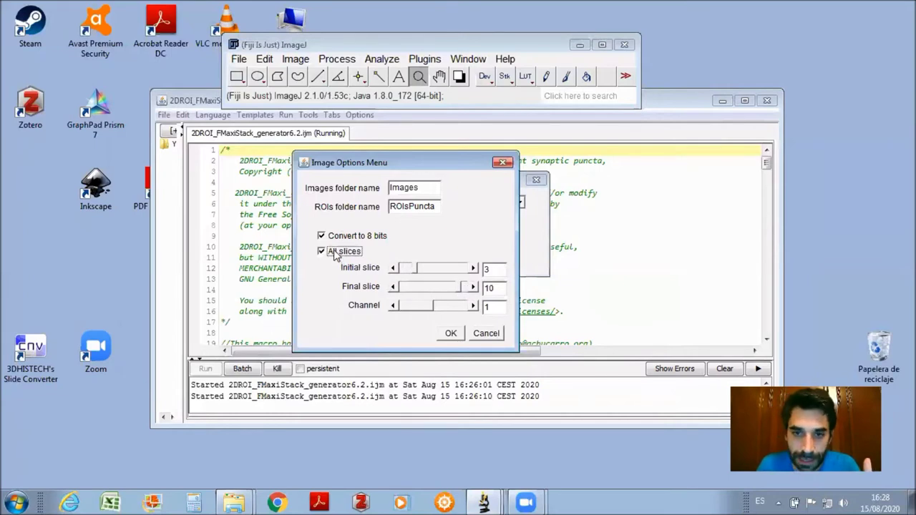
Step: Keep all slices and channel 1 for the analysis and accept the image options
drag(460, 288, 395, 272)
mouse_move(402, 308)
mouse_down()
mouse_move(465, 309)
mouse_move(395, 313)
mouse_up()
click(452, 334)
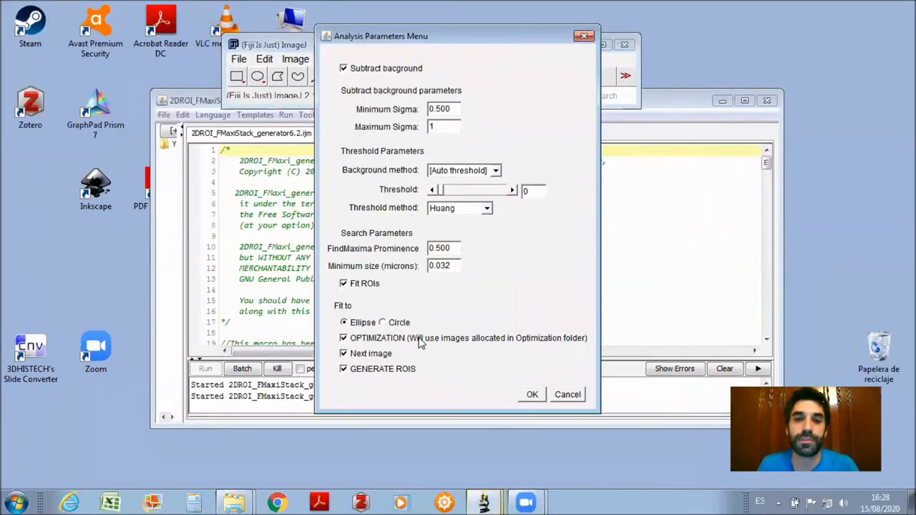
Step: Set the minimum sigma for background subtraction to 0 and keep the maximum sigma at 1
drag(416, 34, 274, 96)
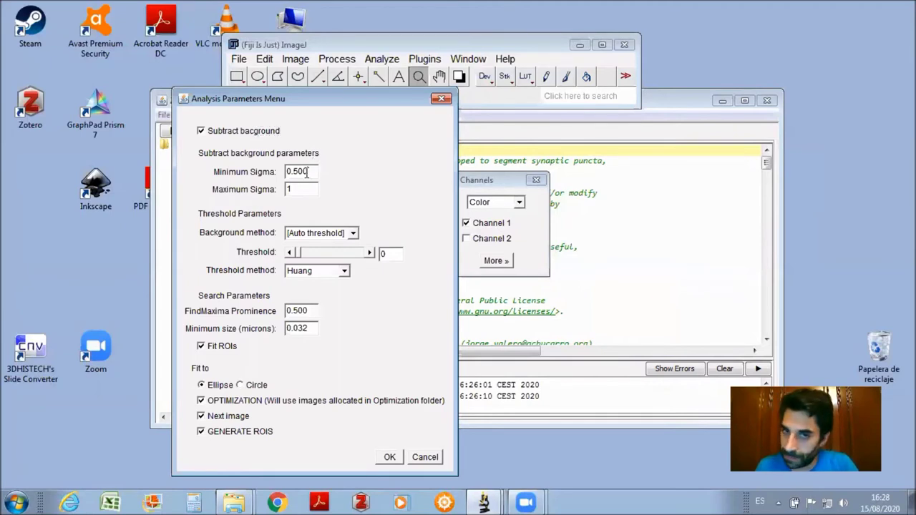
drag(309, 173, 274, 172)
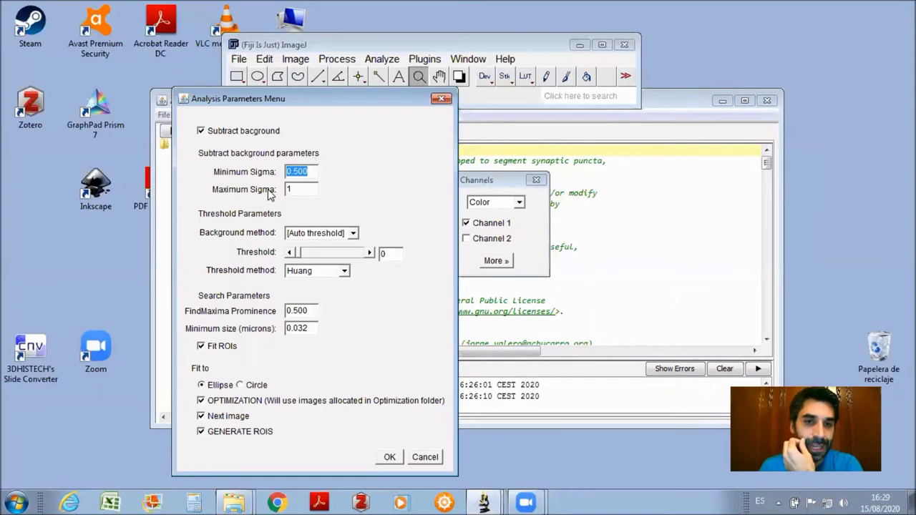
text(0)
double_click(296, 188)
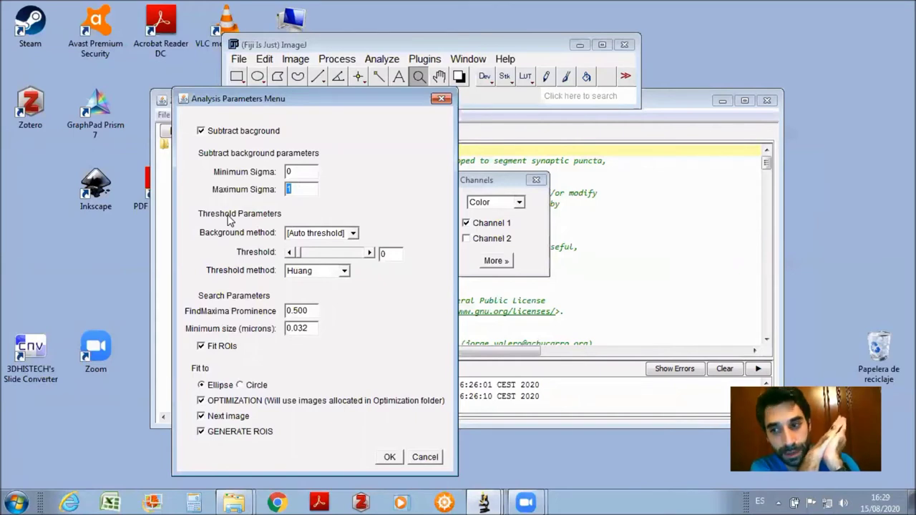
Step: Examine the background method, threshold value, threshold method, FindMaxima prominence and minimum size in the analysis parameters
click(315, 233)
click(310, 257)
click(381, 254)
drag(301, 255, 283, 259)
click(354, 236)
click(349, 247)
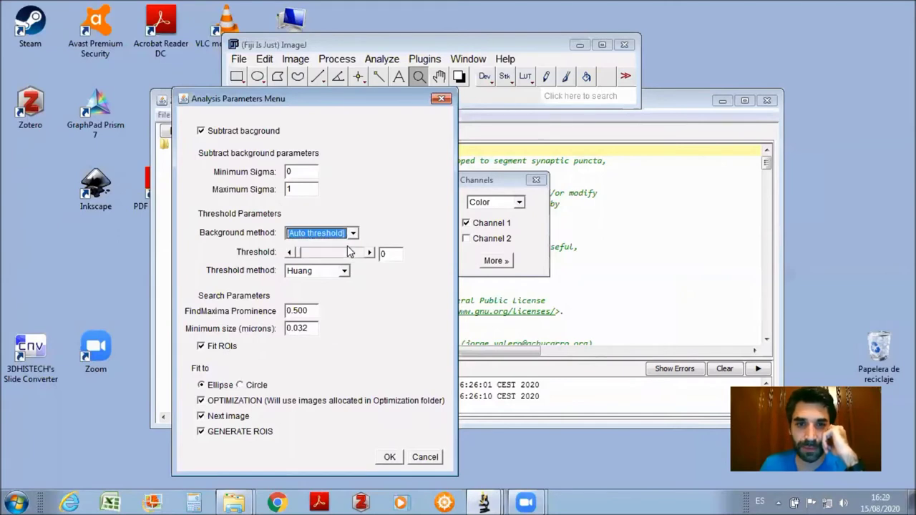
click(322, 275)
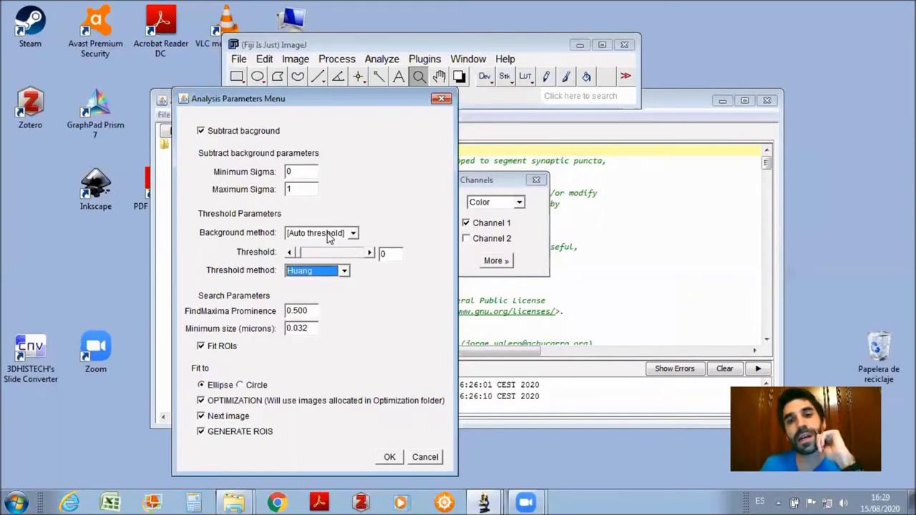
key(Escape)
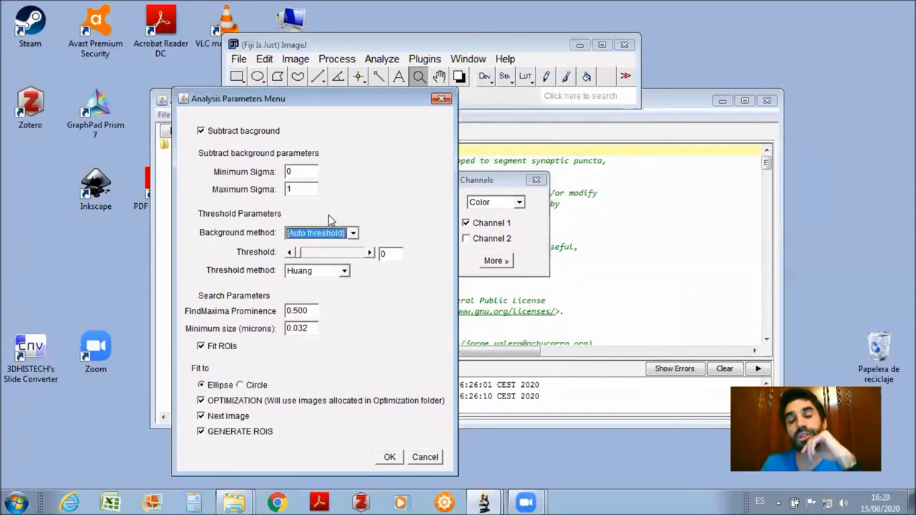
click(316, 272)
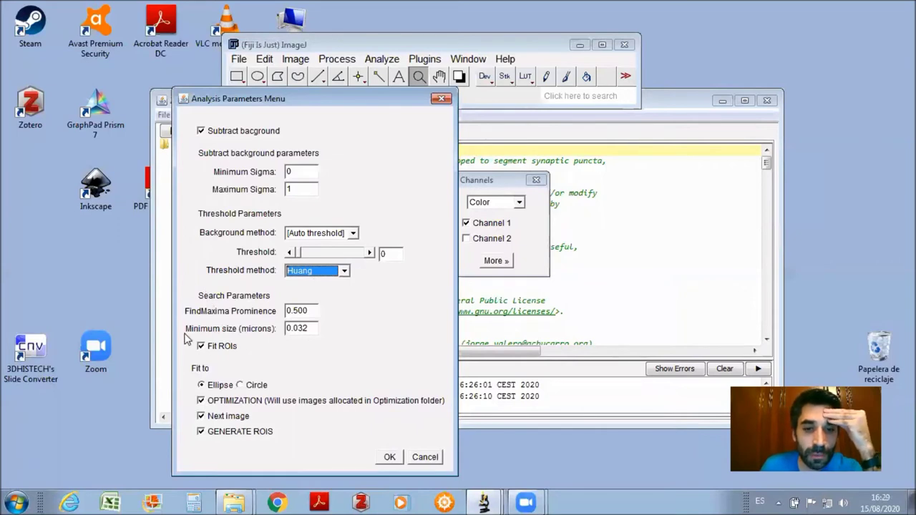
click(292, 311)
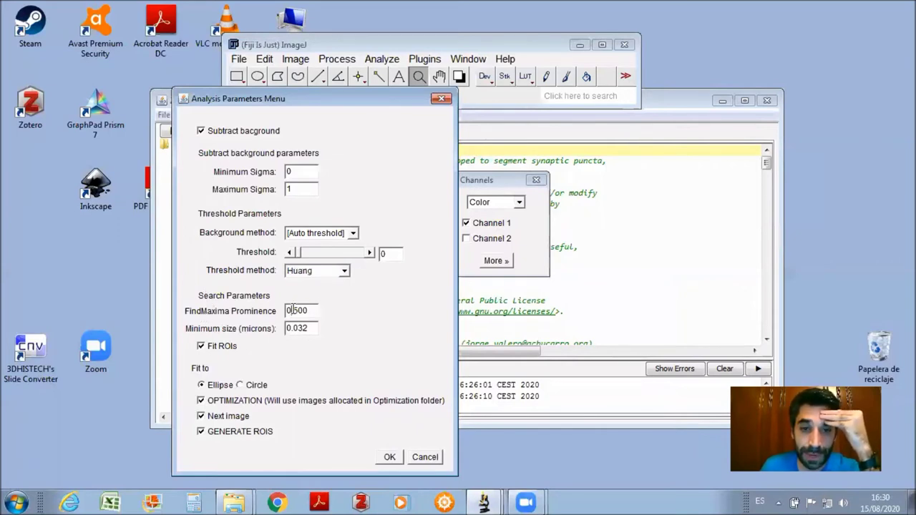
drag(314, 311, 274, 312)
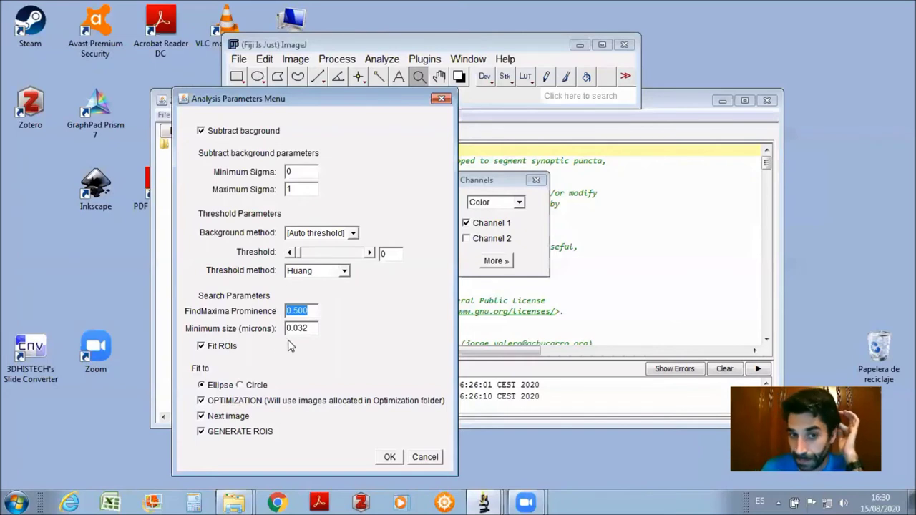
key(Tab)
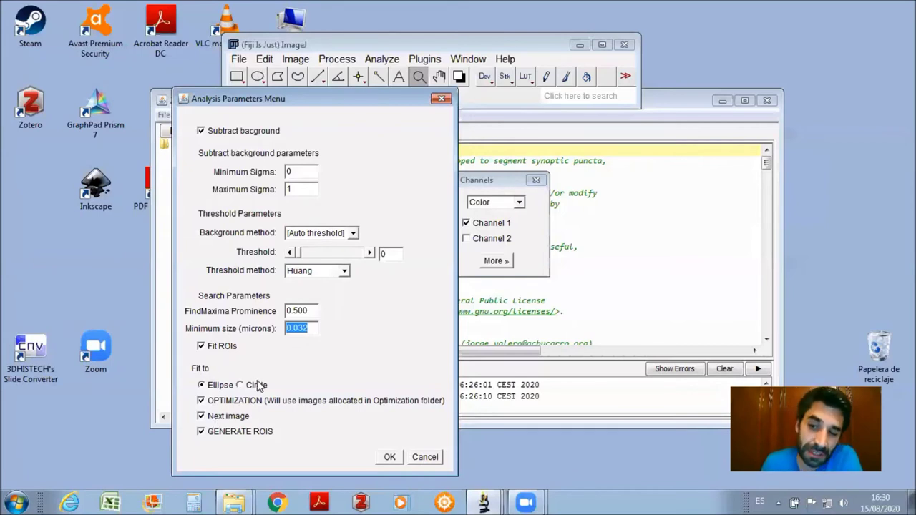
Step: Disable Fit ROIs, Next image and GENERATE ROIS, leave OPTIMIZATION enabled, and start the analysis with these parameters
click(217, 347)
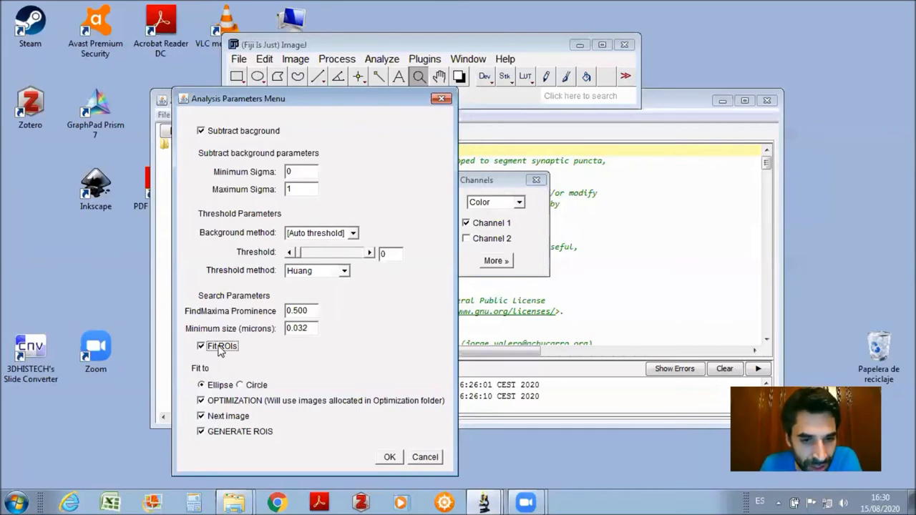
click(226, 419)
click(234, 432)
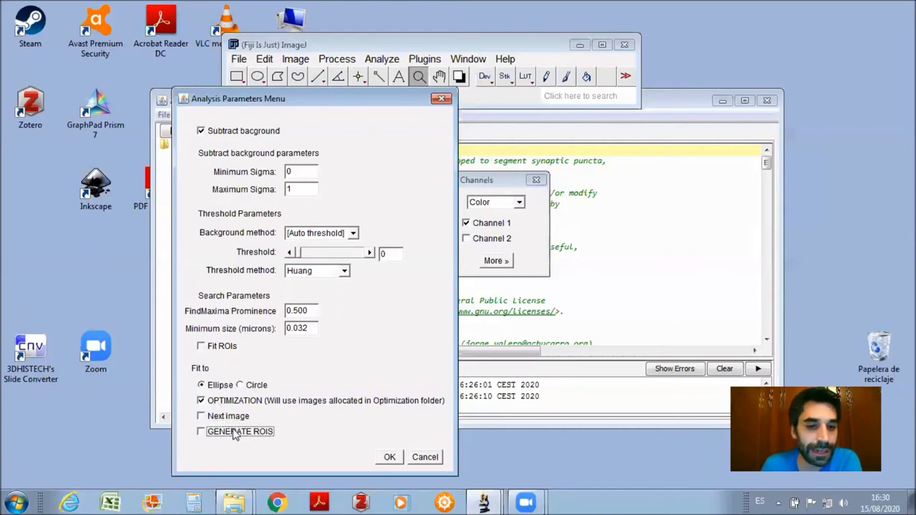
click(389, 458)
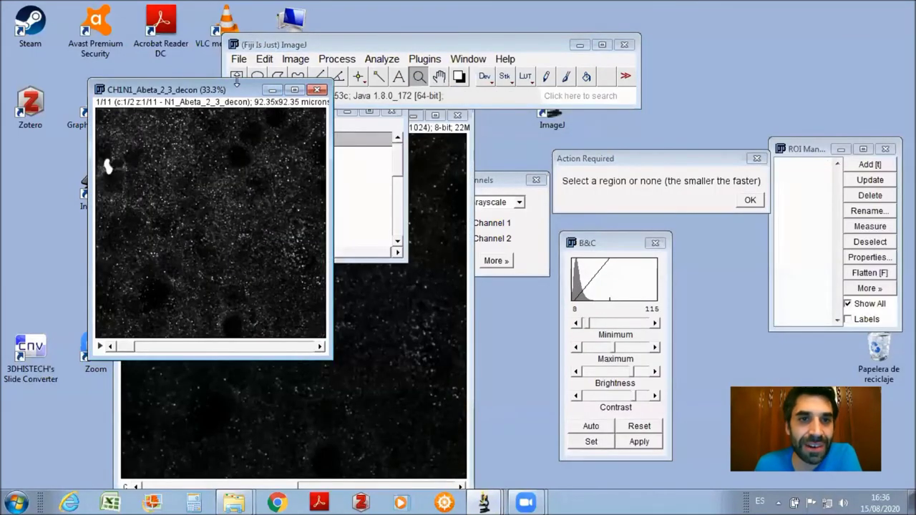
Step: Draw a large rectangular region over the centre of the CH1N1_Abeta_2_3_decon image, add it to the ROI Manager and confirm the region
click(237, 76)
drag(143, 145, 287, 295)
key(t)
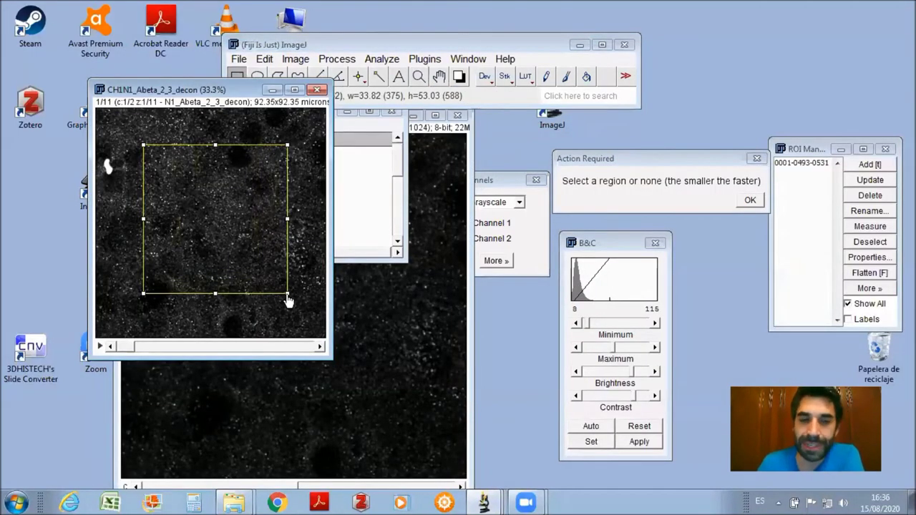
click(748, 202)
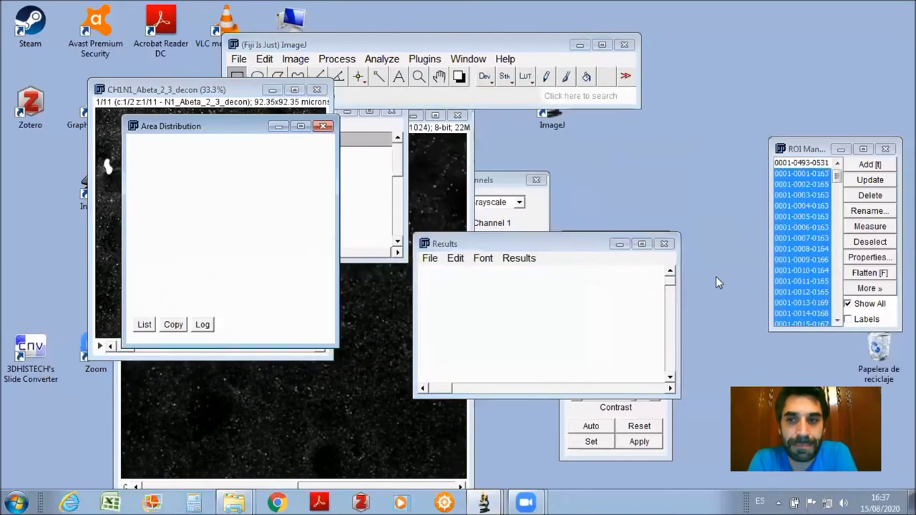
Step: Zoom into the CH1N1_Abeta_2_3_decon image to examine how well the detected ROIs outline the puncta
click(418, 76)
click(242, 244)
click(244, 260)
click(245, 260)
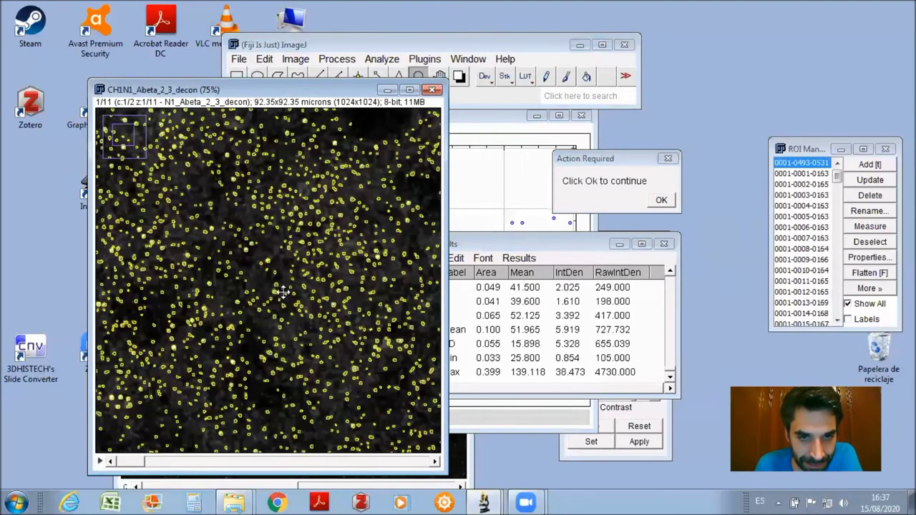
click(281, 288)
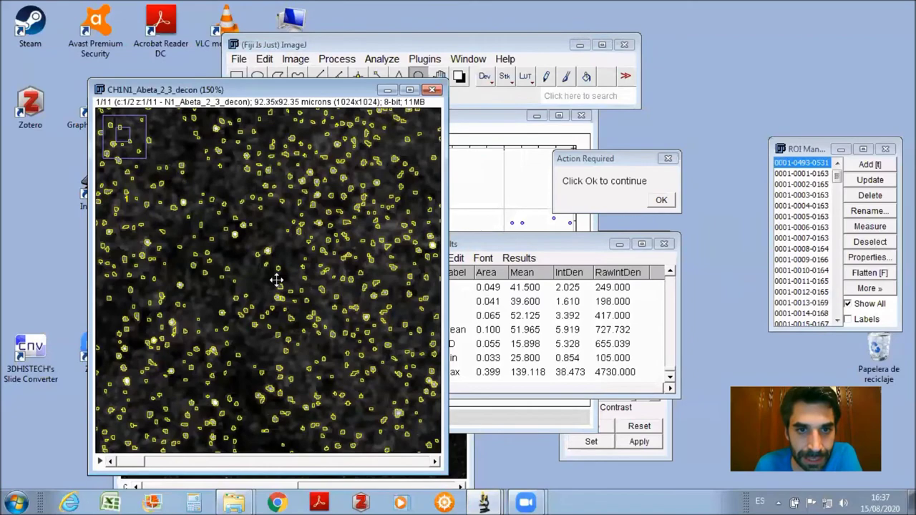
click(277, 281)
click(244, 319)
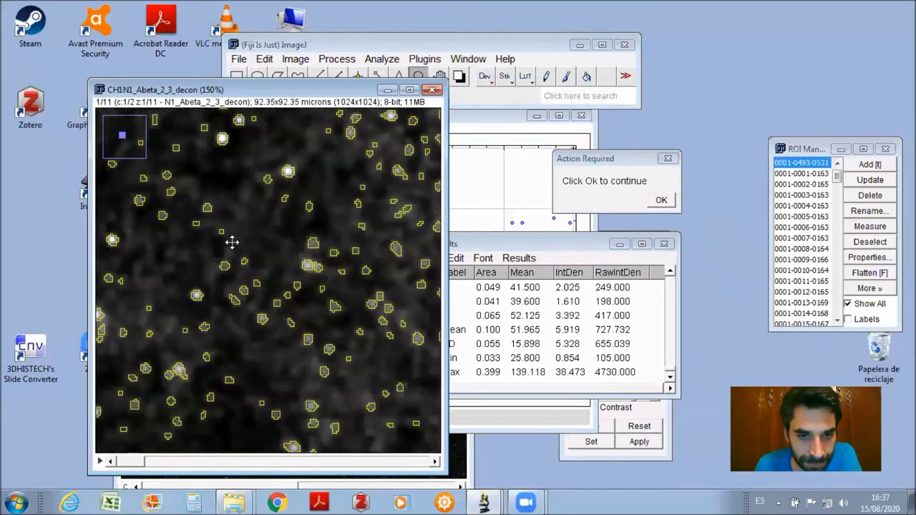
Step: Inspect the ROI outlines around individual puncta, then return to an overview of the whole analysed region
click(234, 247)
click(234, 247)
right_click(281, 344)
right_click(247, 301)
right_click(245, 293)
right_click(248, 292)
right_click(249, 292)
right_click(258, 290)
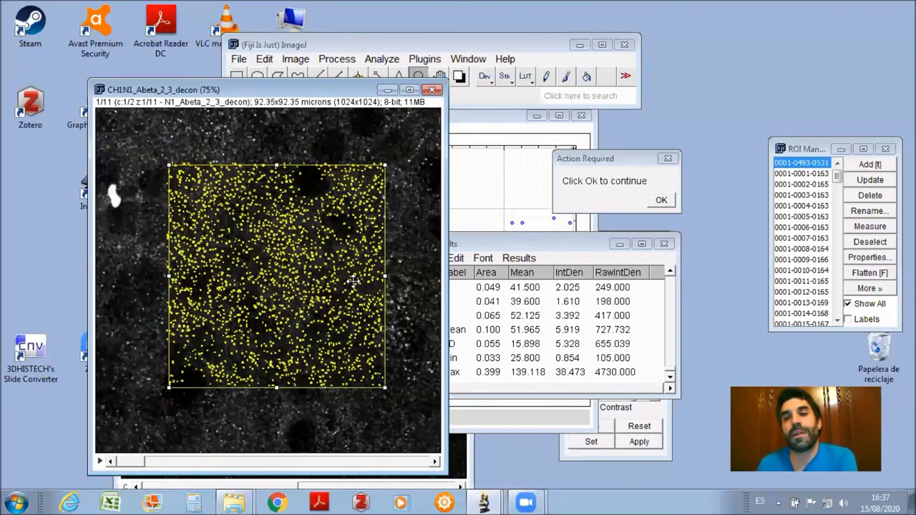
Step: Continue to the result plots and arrange the Area Distribution, Mean Distribution and Plot of Results windows to examine ROI area and mean intensity
click(664, 203)
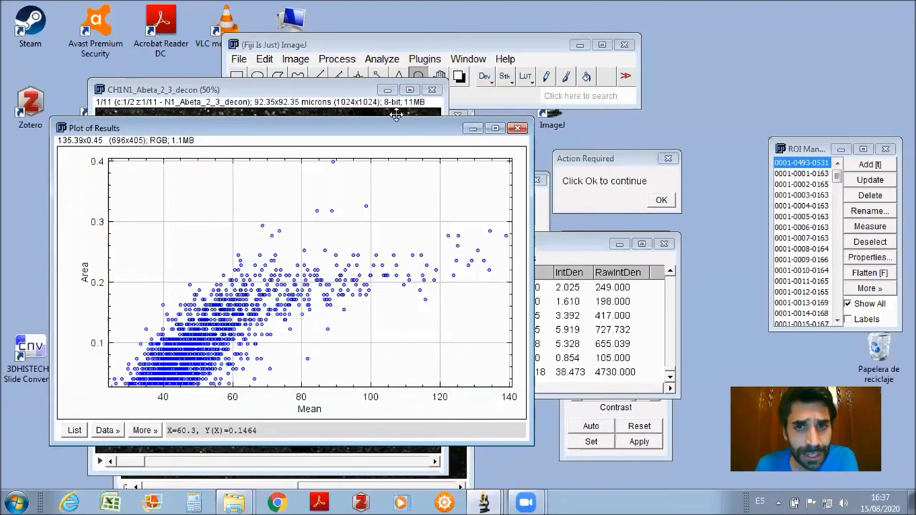
drag(394, 131, 742, 248)
drag(273, 90, 603, 150)
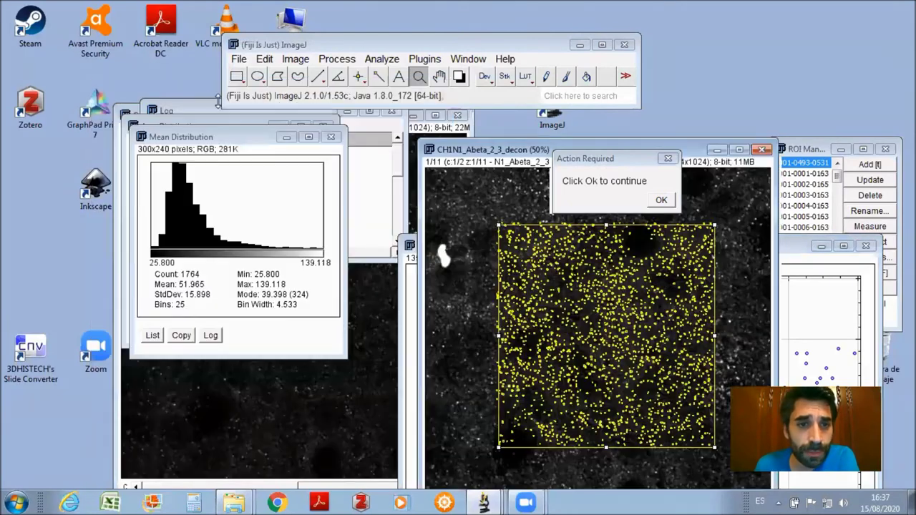
drag(180, 139, 295, 152)
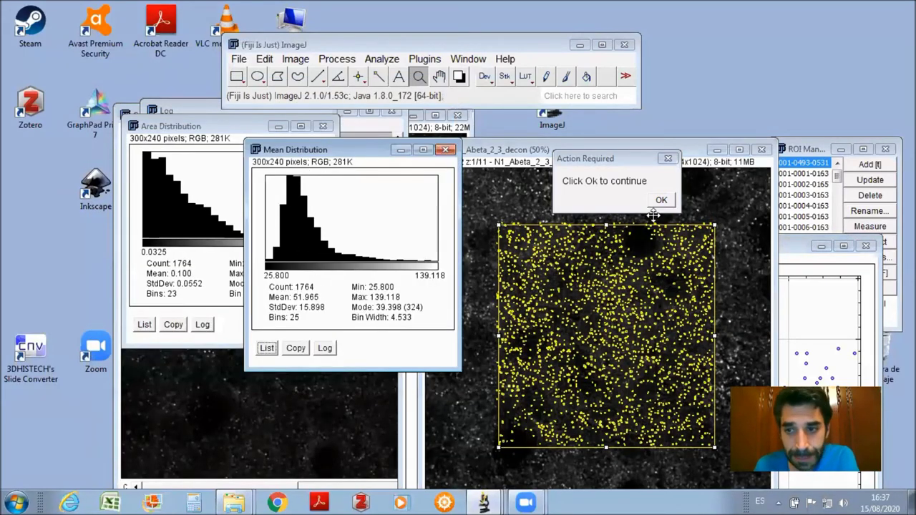
click(800, 247)
drag(639, 254, 339, 170)
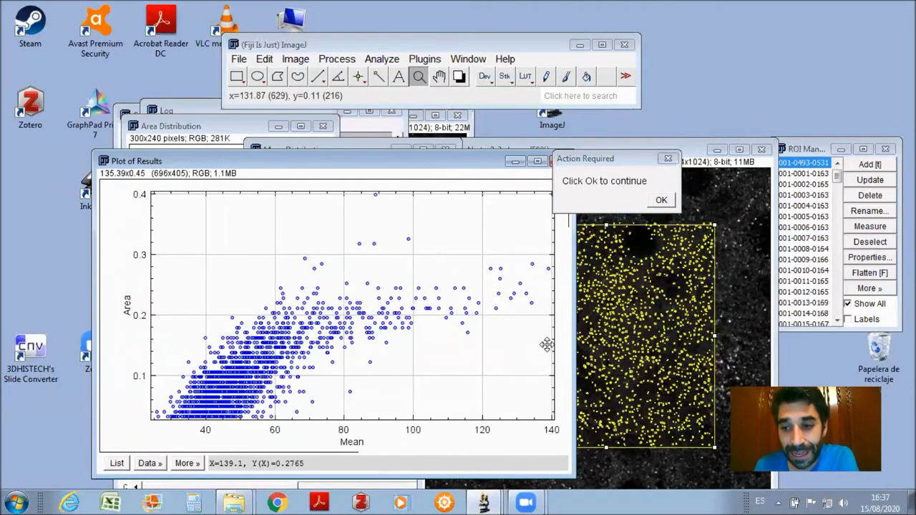
drag(406, 167, 729, 166)
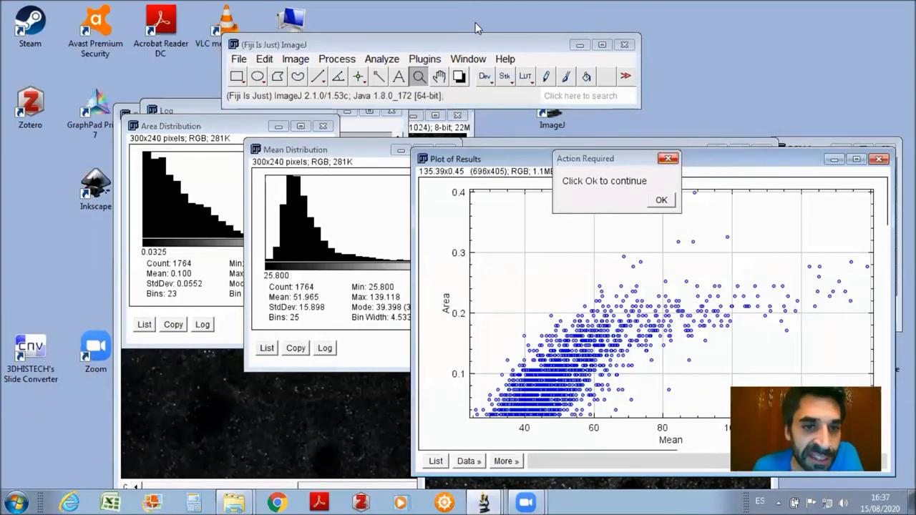
click(160, 208)
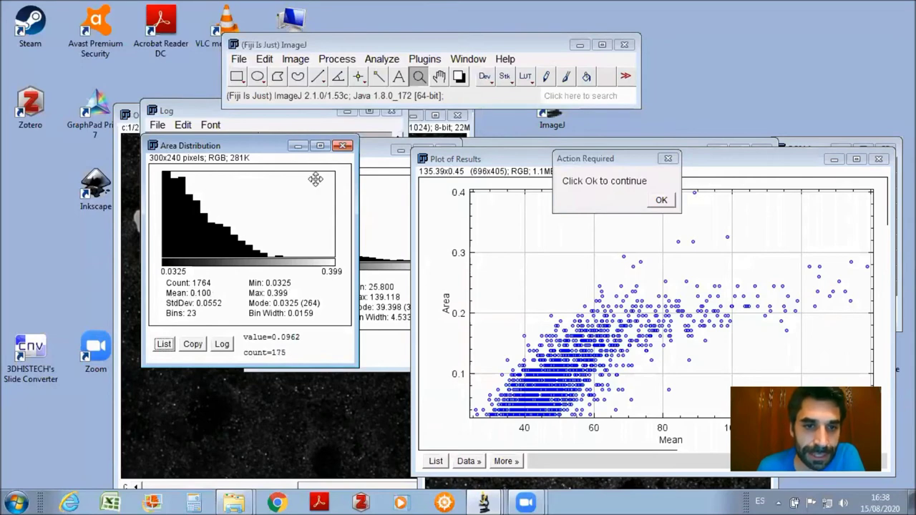
Step: Continue to the analysis parameters, set the background method to Absolute with a threshold of 1, and start the analysis
click(653, 199)
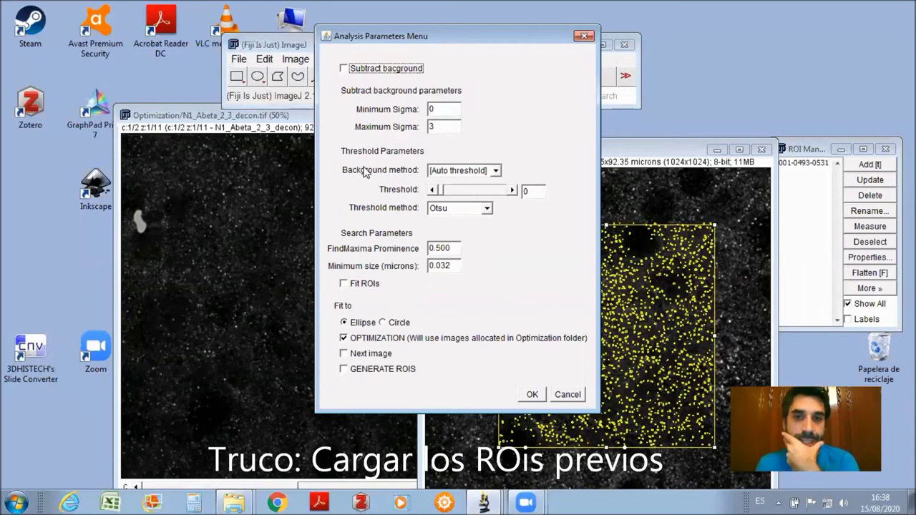
click(469, 171)
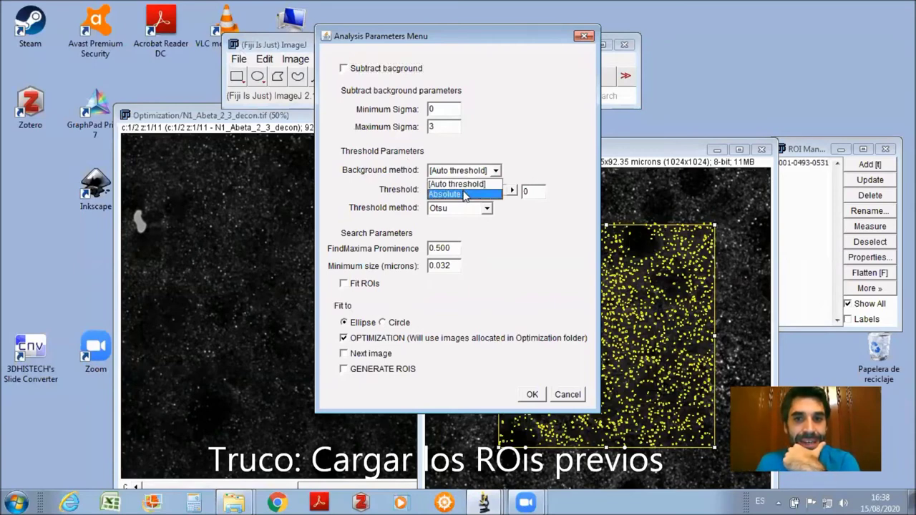
click(472, 197)
click(513, 191)
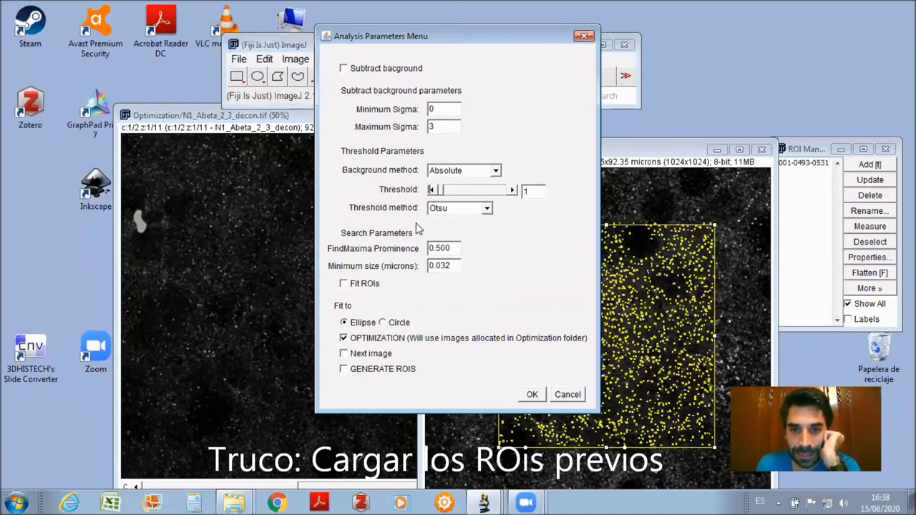
click(532, 396)
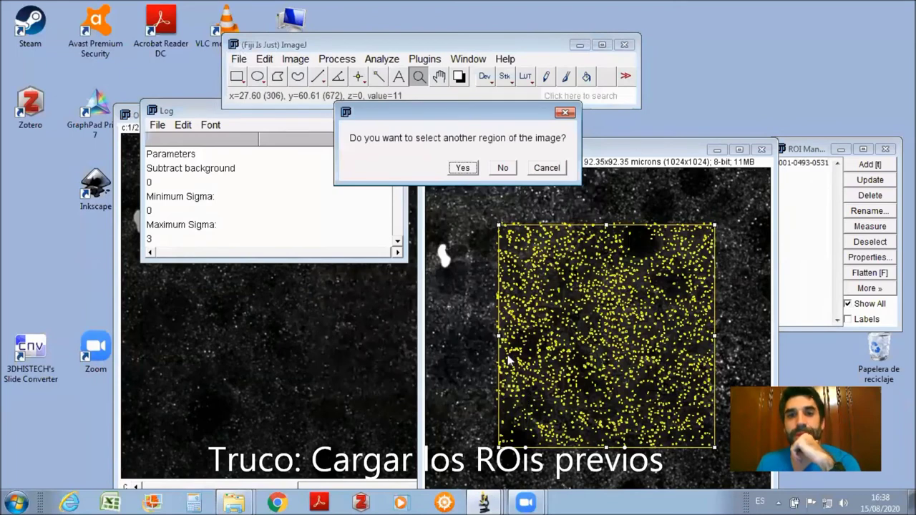
Step: Choose to select another region of the image and switch to the open folders in Windows Explorer
click(464, 168)
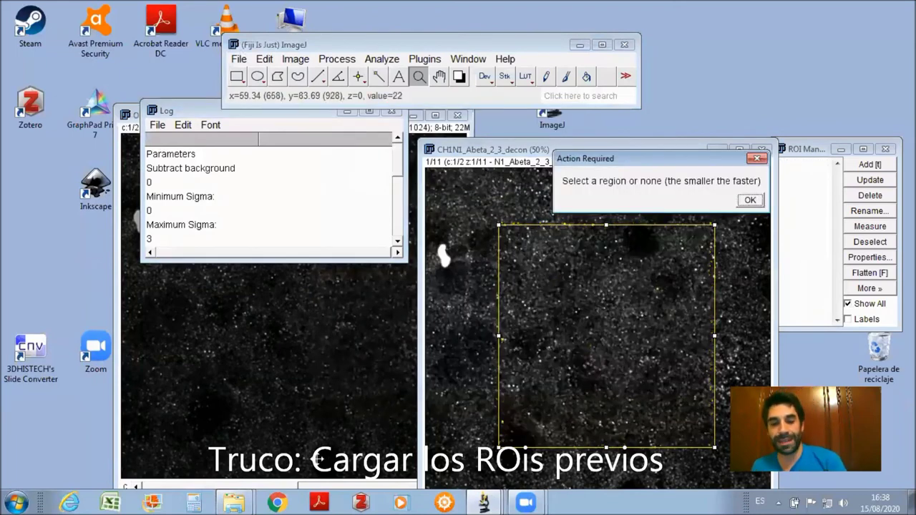
mouse_move(240, 487)
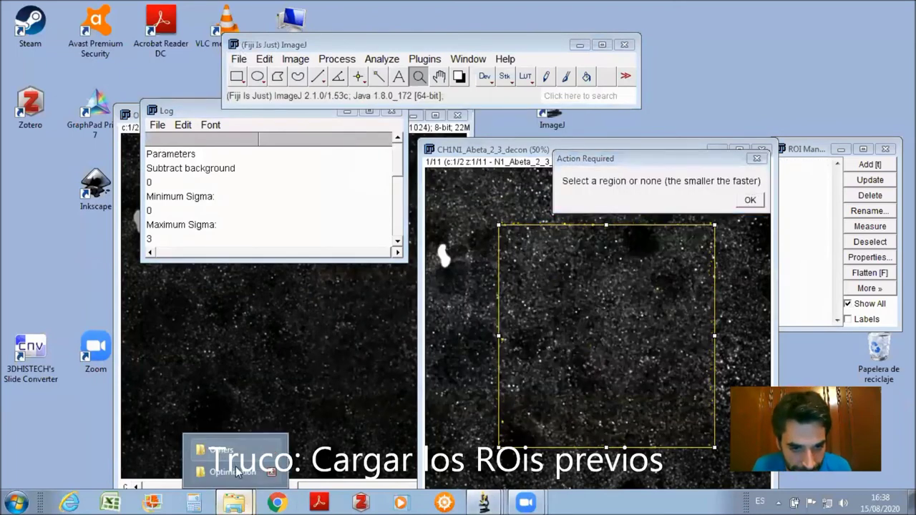